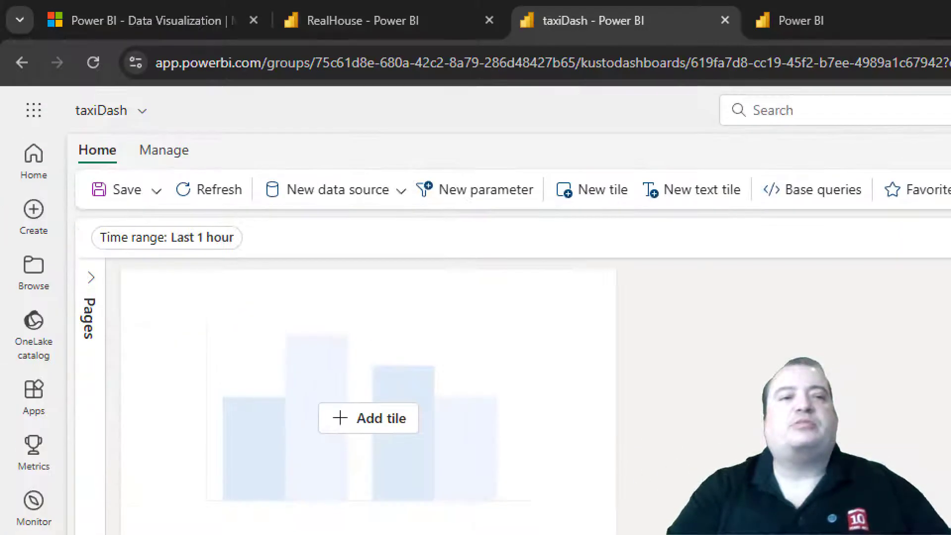
pyautogui.moveTo(70, 118); pyautogui.dragTo(213, 111)
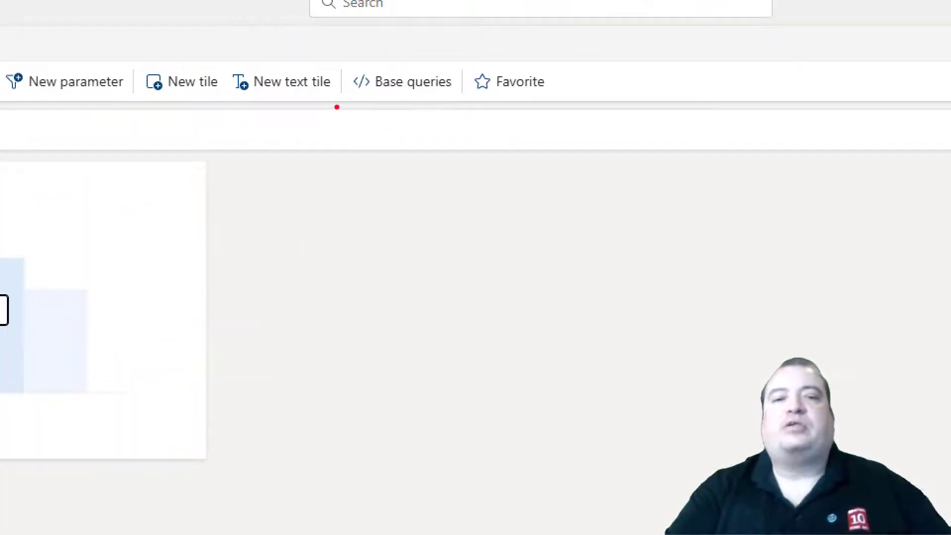
pyautogui.moveTo(337, 107); pyautogui.dragTo(474, 107)
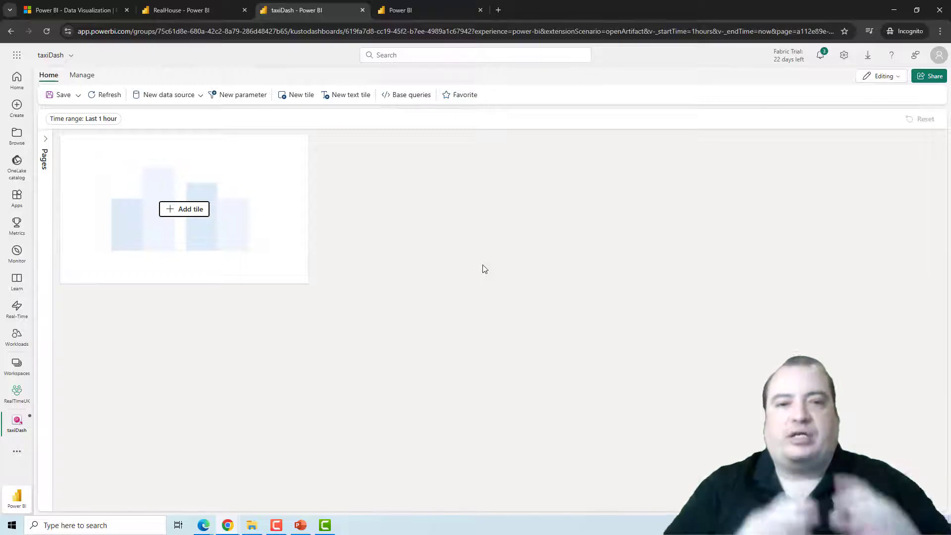
# Step: Start a new base query on the RealHouse data source and clear its sample query text
pyautogui.click(405, 95)
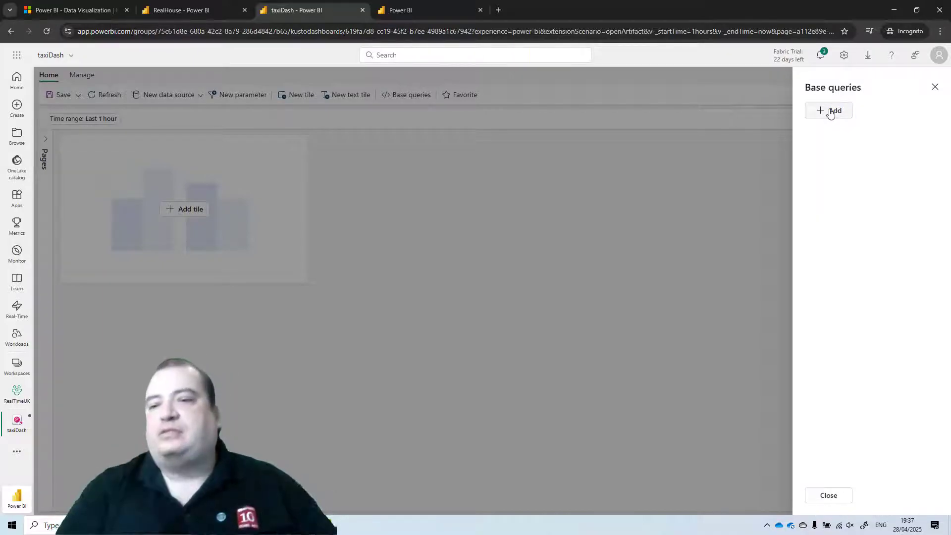
pyautogui.click(831, 112)
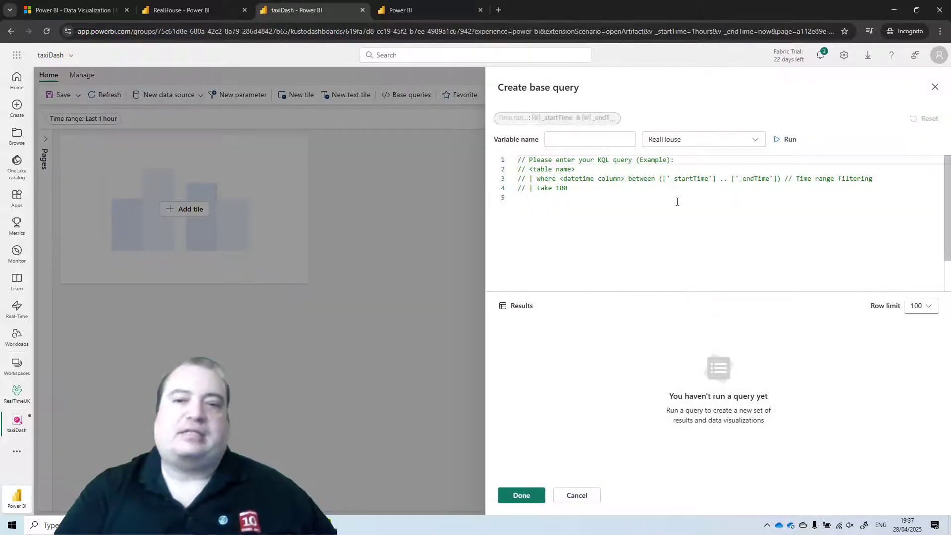
pyautogui.hotkey('ctrl', 'a')
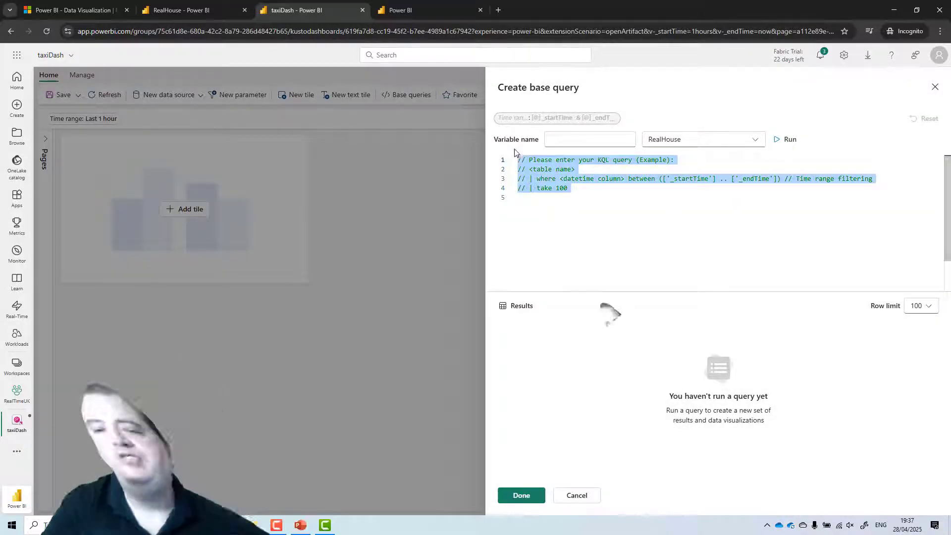
pyautogui.click(747, 141)
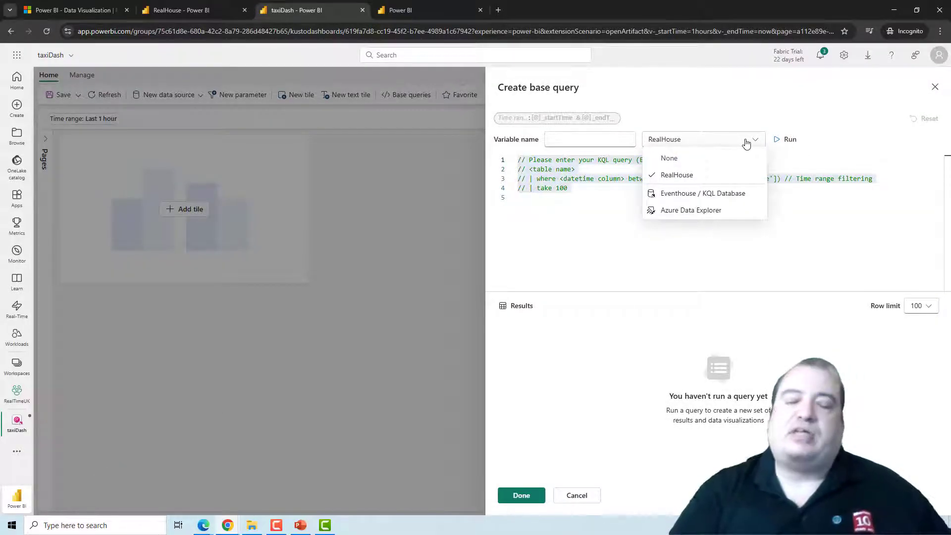
pyautogui.click(517, 159)
pyautogui.press('BackSpace')
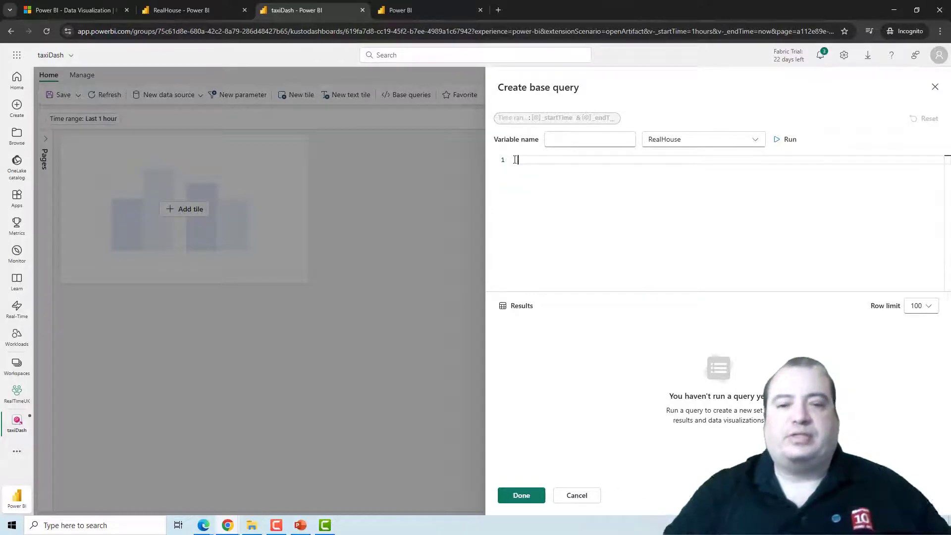
# Step: Write the base query as "taxirides | where ingestion_time() > ago(1d)", with the filter on its own line
pyautogui.write('taxi')
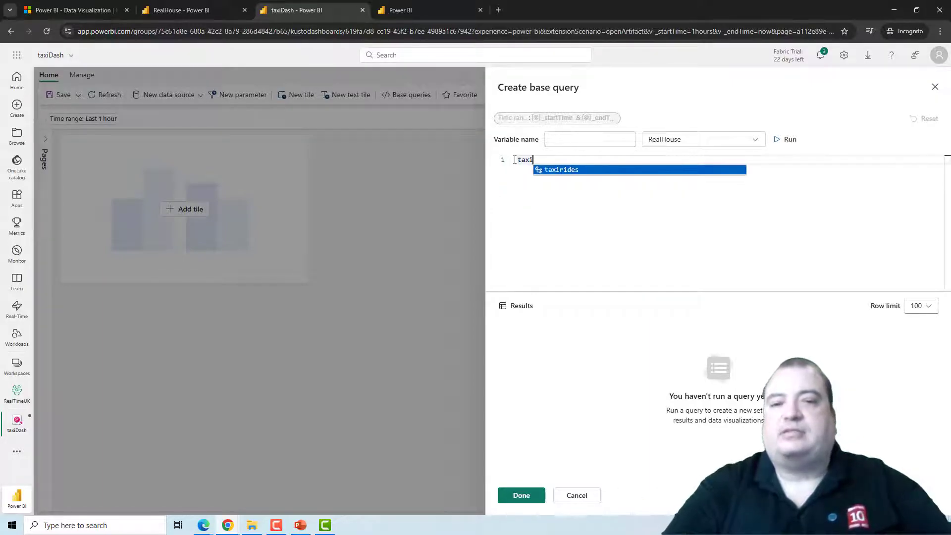
pyautogui.press('Tab')
pyautogui.press('Return')
pyautogui.write('|')
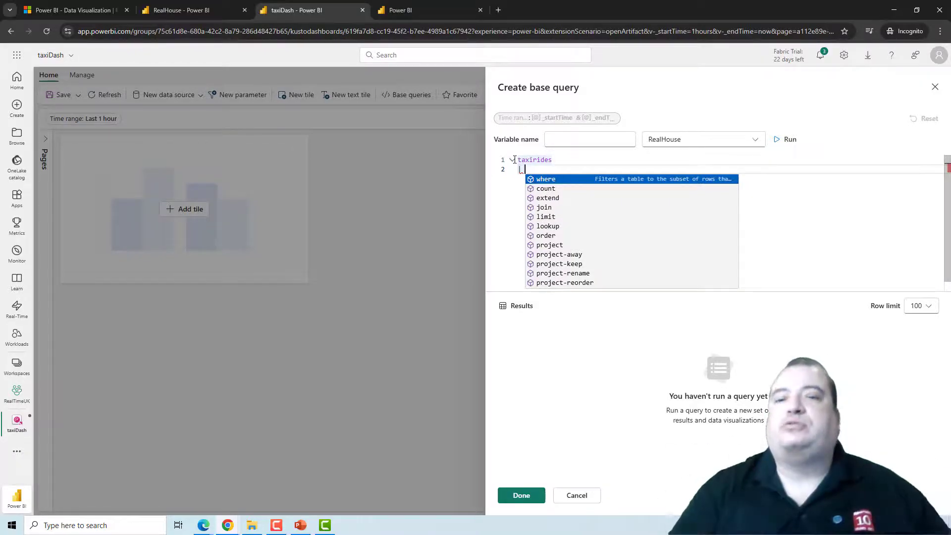
pyautogui.press('Tab')
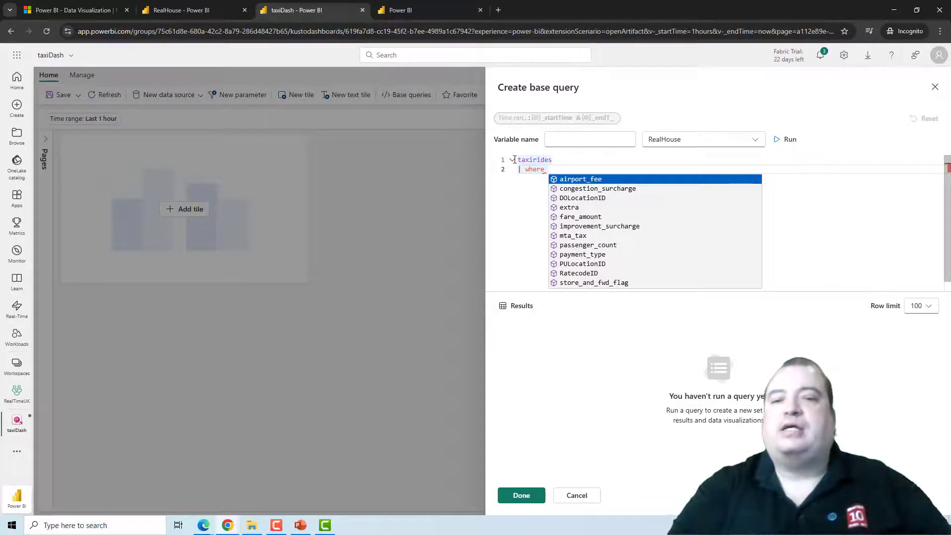
pyautogui.write('inge')
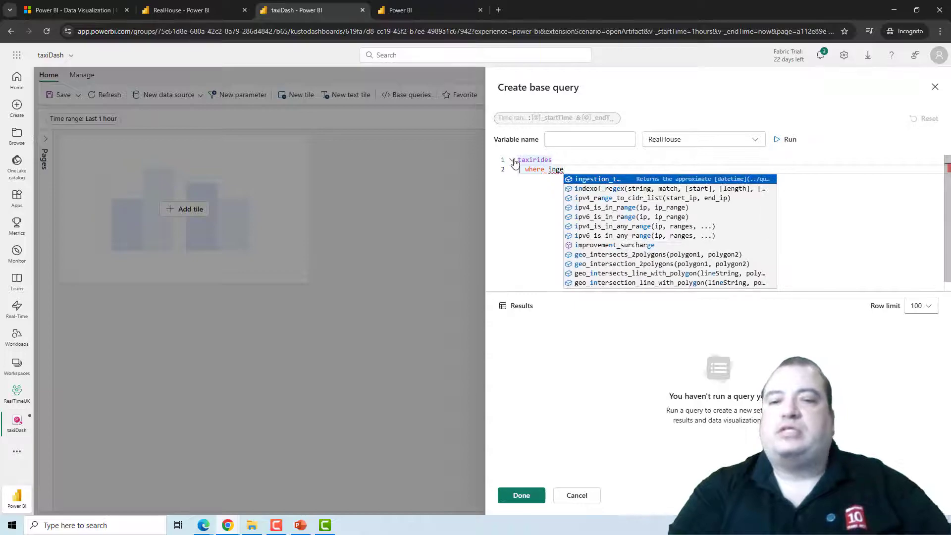
pyautogui.press('Tab')
pyautogui.write('> ')
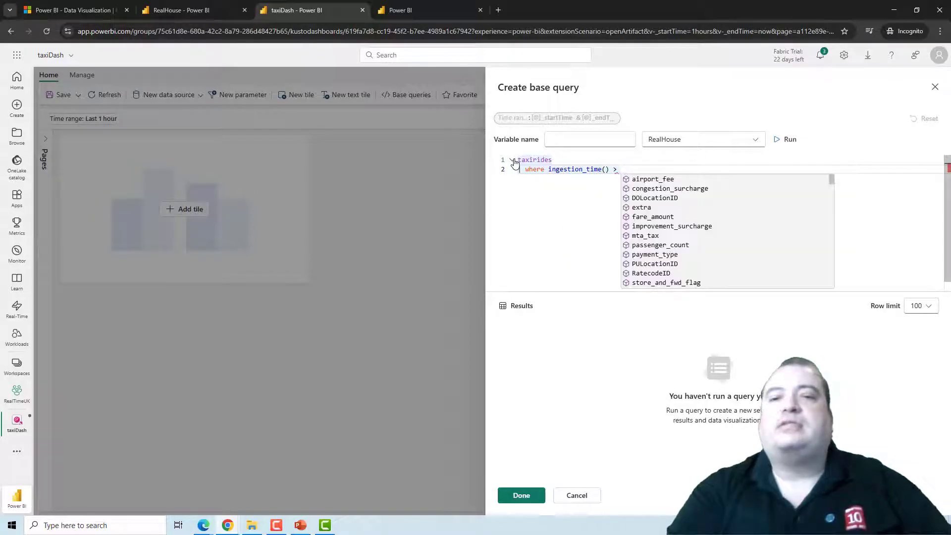
pyautogui.write('ago(13')
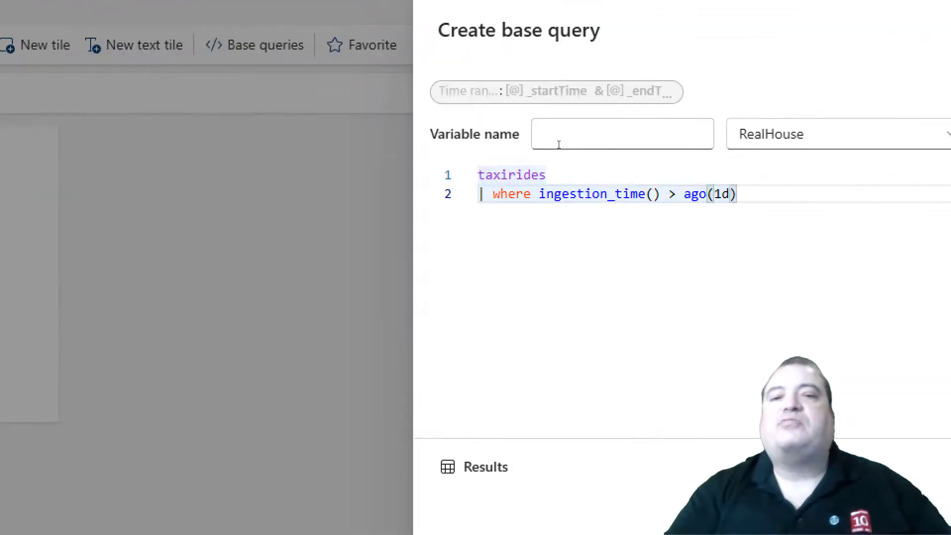
pyautogui.moveTo(431, 155); pyautogui.dragTo(723, 163)
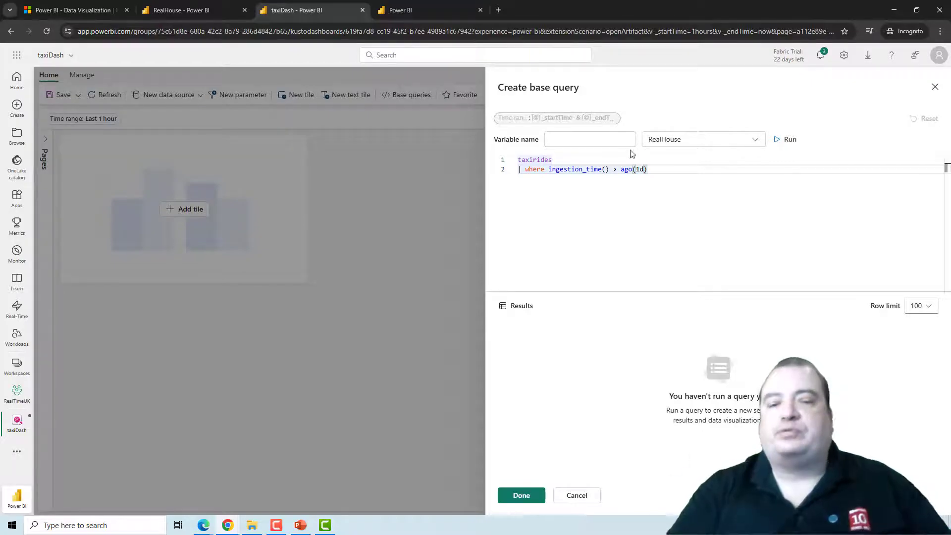
# Step: Set the base query's variable name to baseQry, save it and return to the dashboard
pyautogui.click(618, 140)
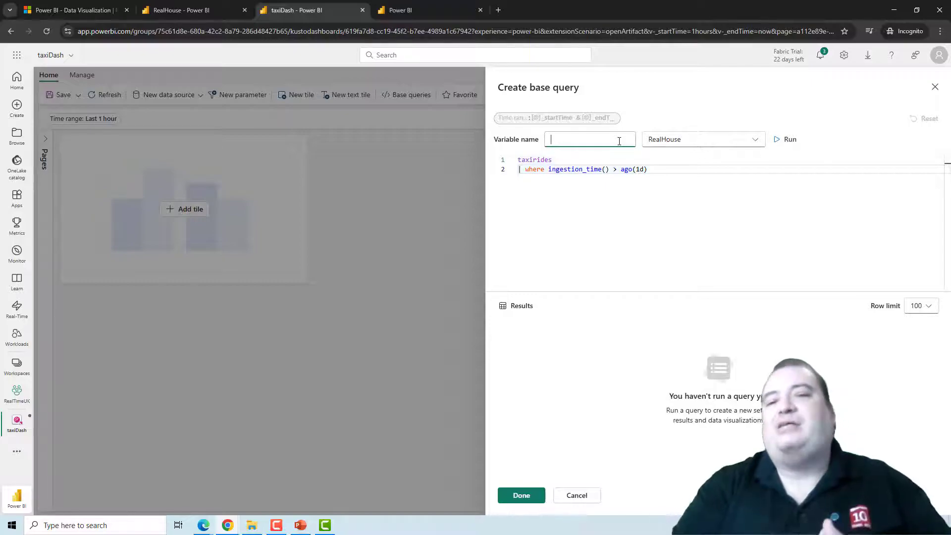
pyautogui.write('bas')
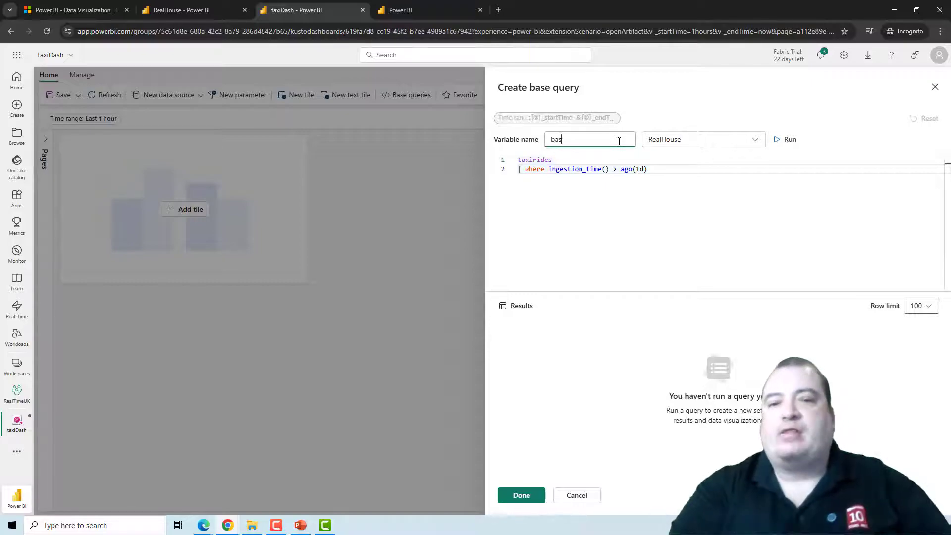
pyautogui.write('eQry')
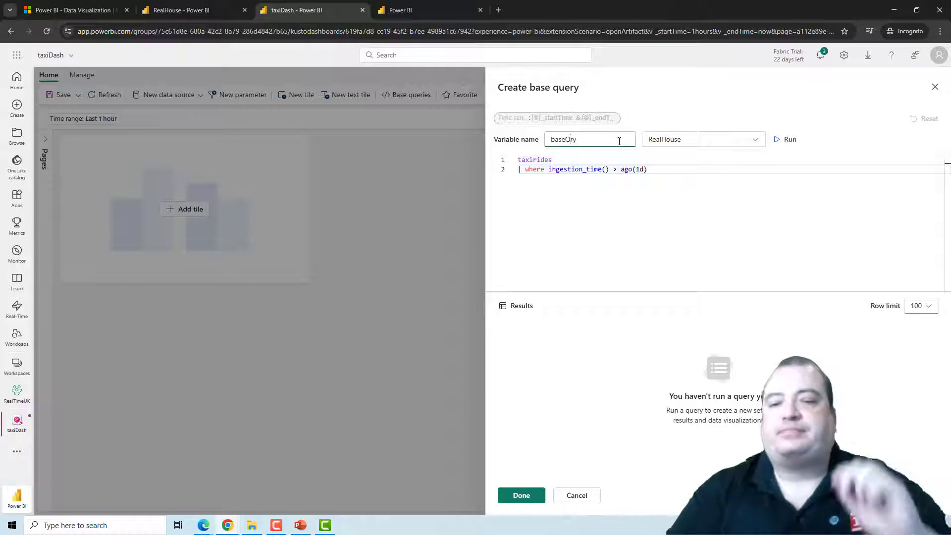
pyautogui.click(522, 496)
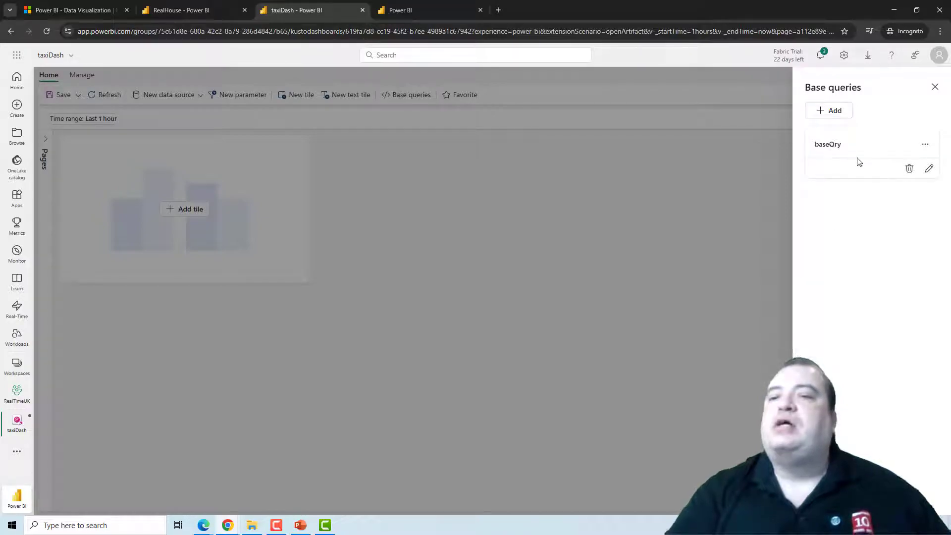
pyautogui.click(935, 90)
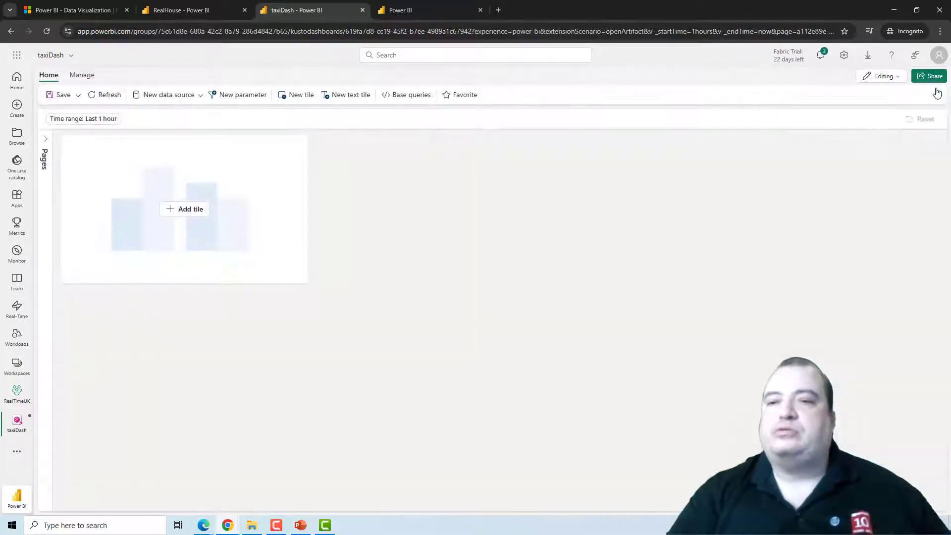
# Step: Add a tile to the empty dashboard and view the base queries available to it
pyautogui.click(191, 209)
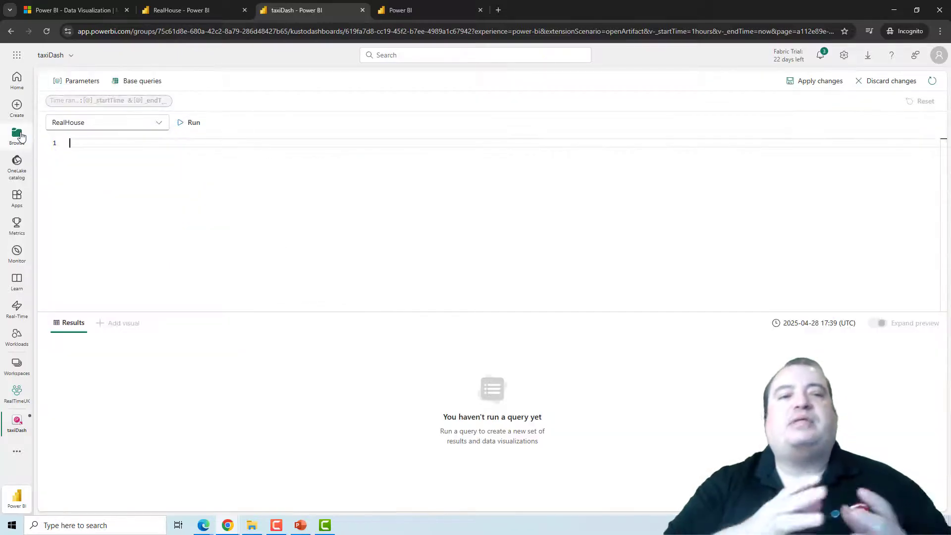
pyautogui.click(123, 84)
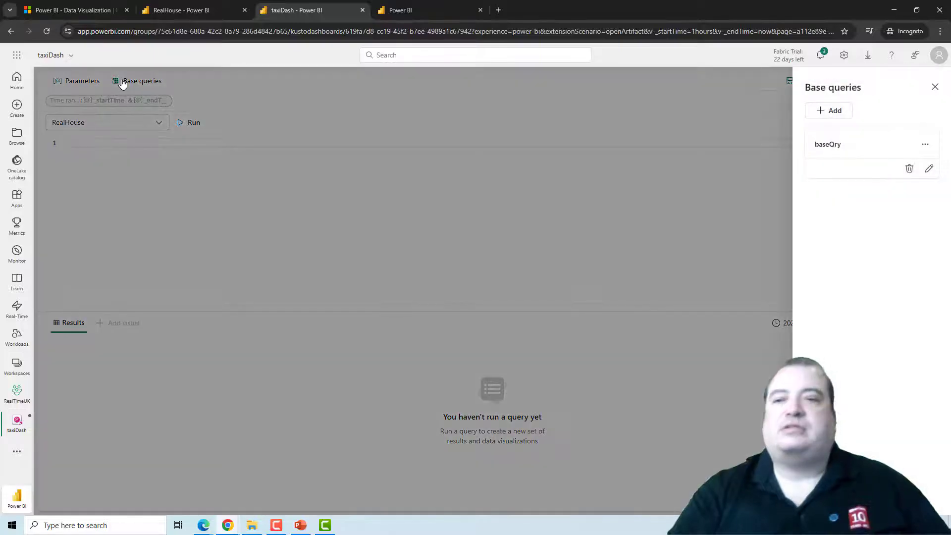
pyautogui.click(935, 87)
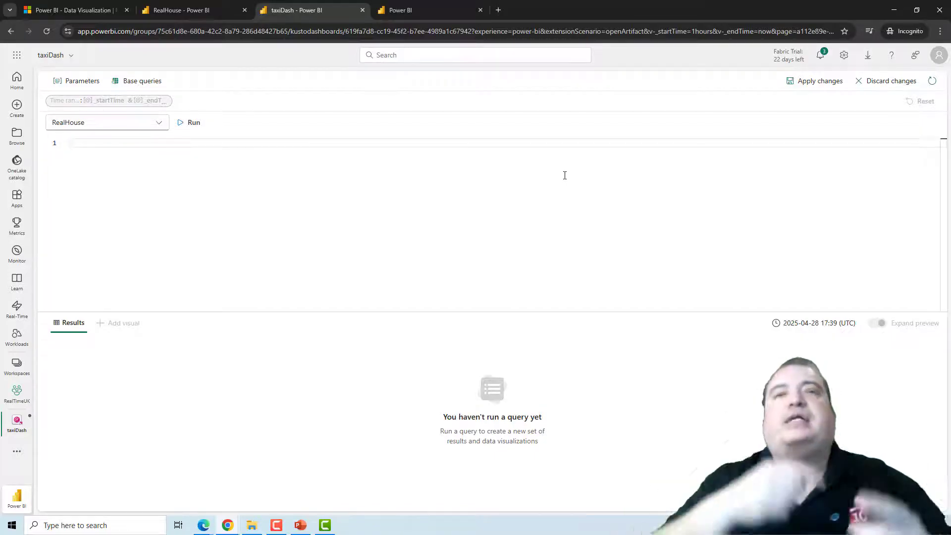
# Step: Write the tile's query as "baseQry | summarize TotalRides=count()" on two lines
pyautogui.write('base')
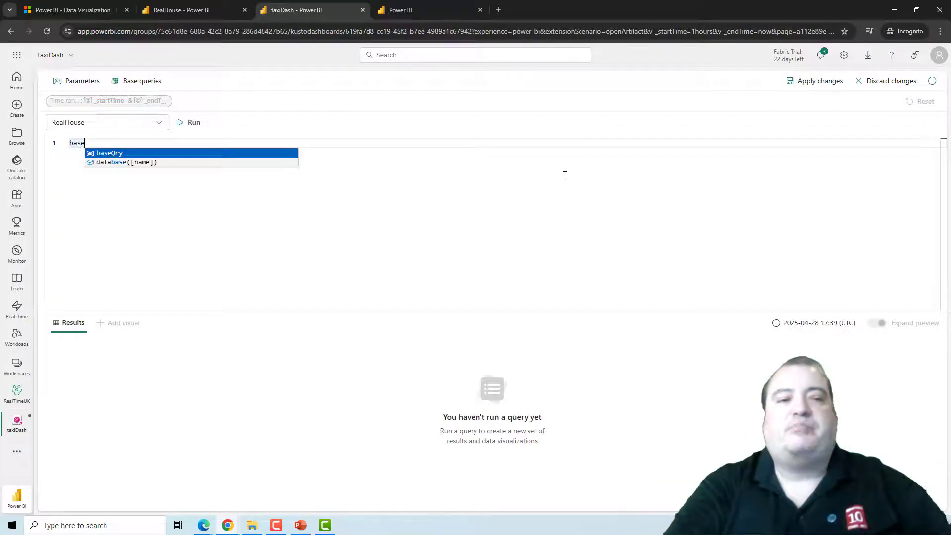
pyautogui.press('Tab')
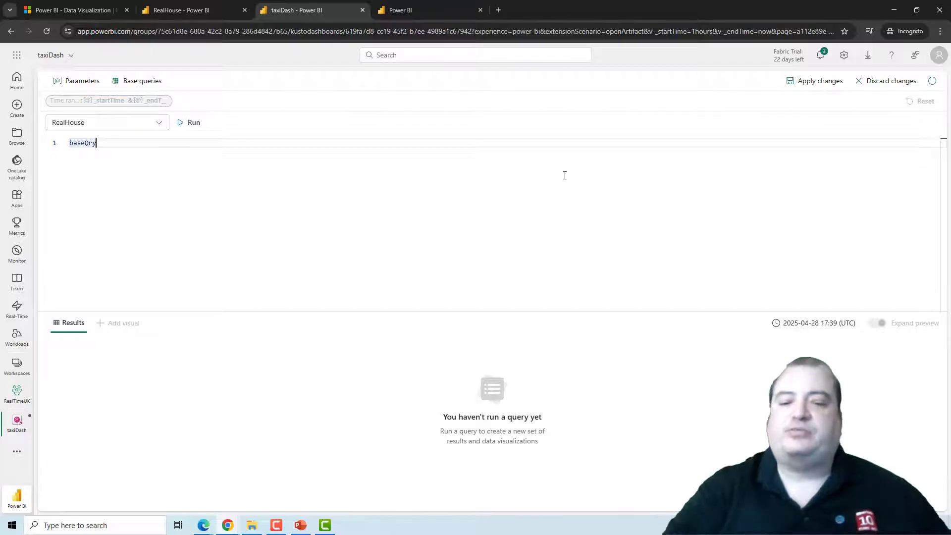
pyautogui.press('Return')
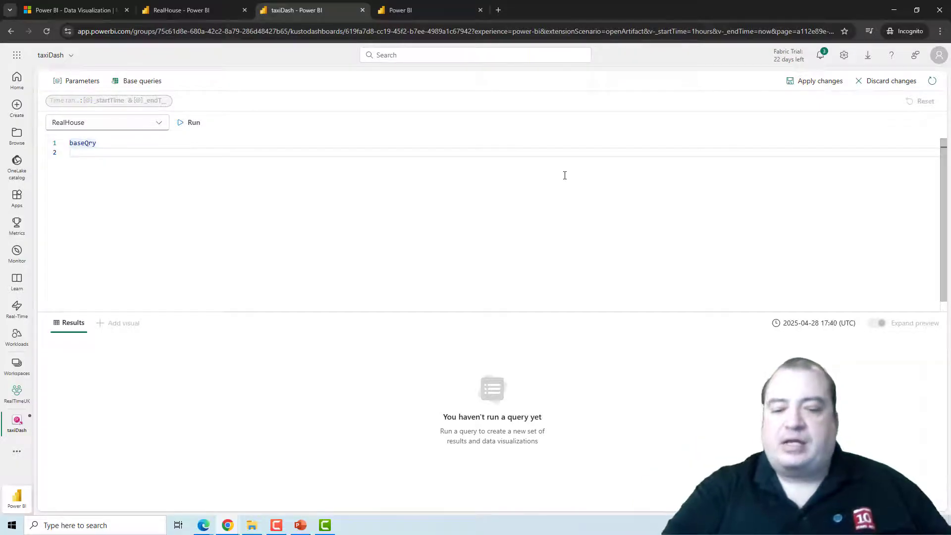
pyautogui.write('|')
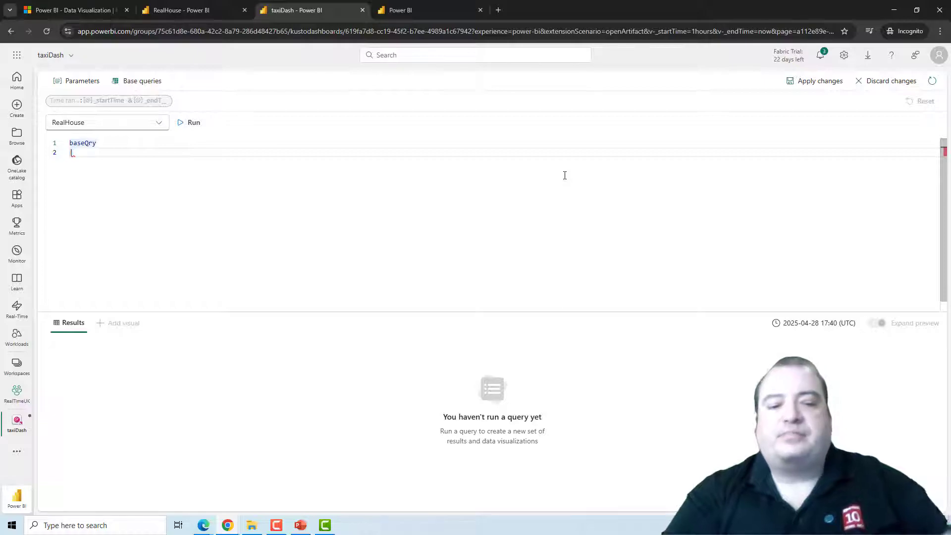
pyautogui.write(' sum')
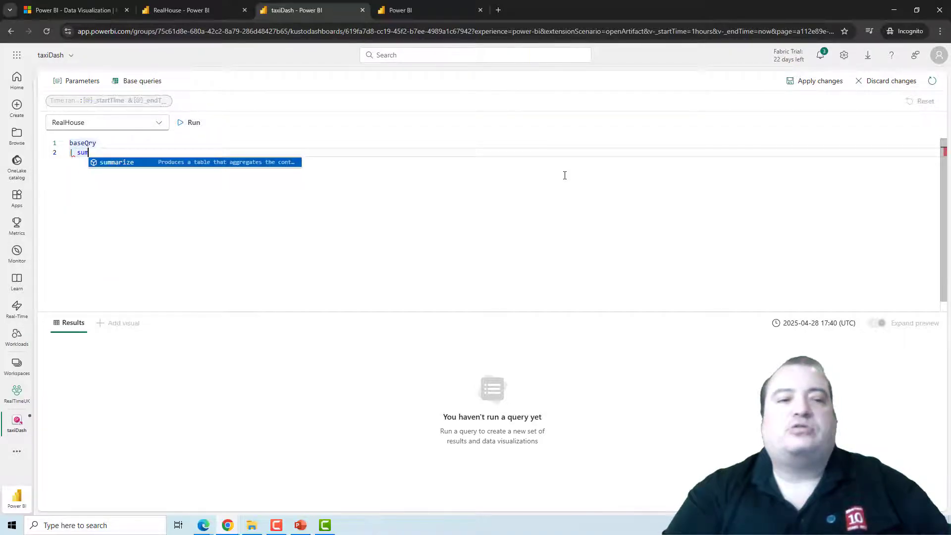
pyautogui.press('Tab')
pyautogui.write('count(')
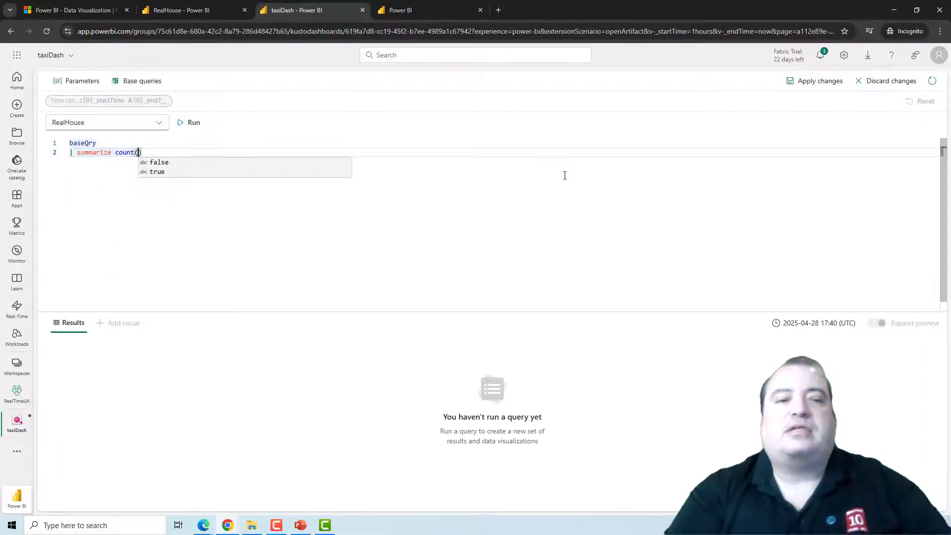
pyautogui.hotkey('ctrl', 'Left')
pyautogui.write('Total')
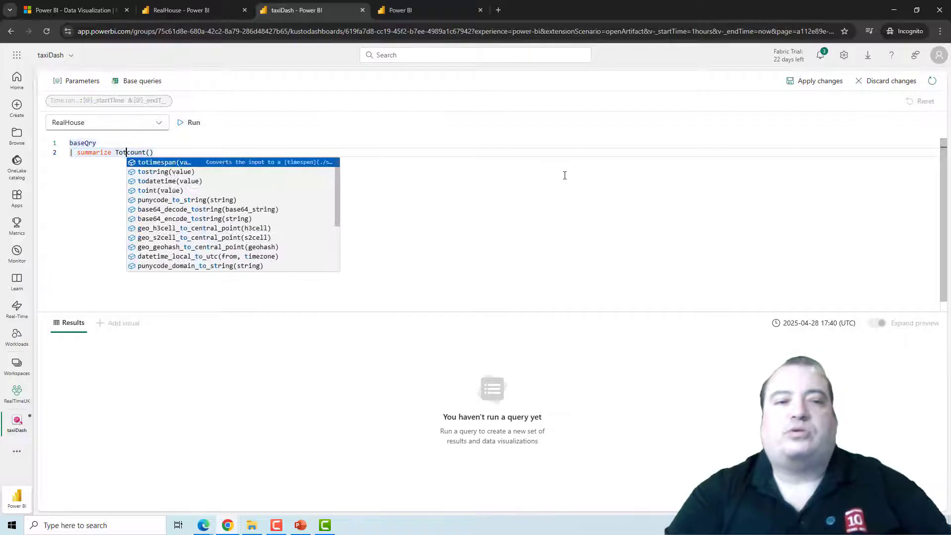
pyautogui.press('BackSpace')
pyautogui.write('Rides')
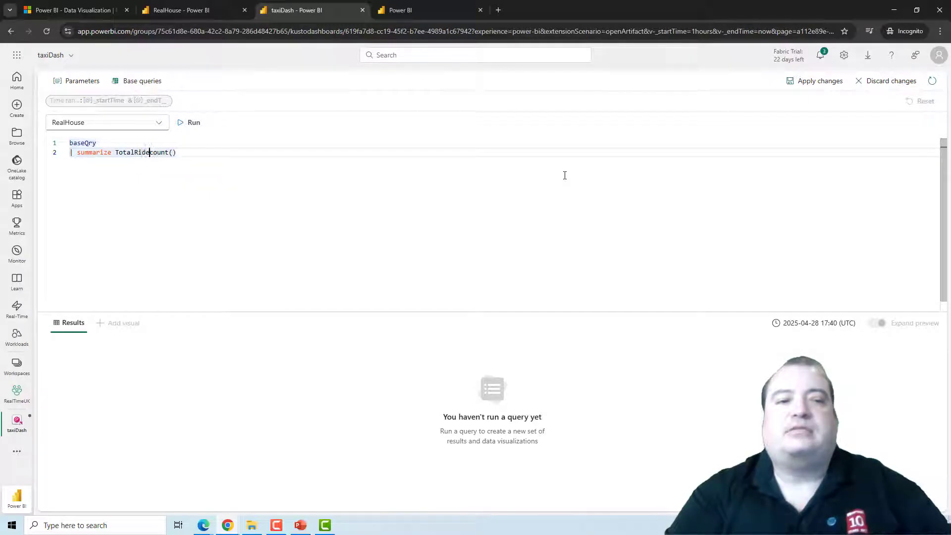
pyautogui.write('=')
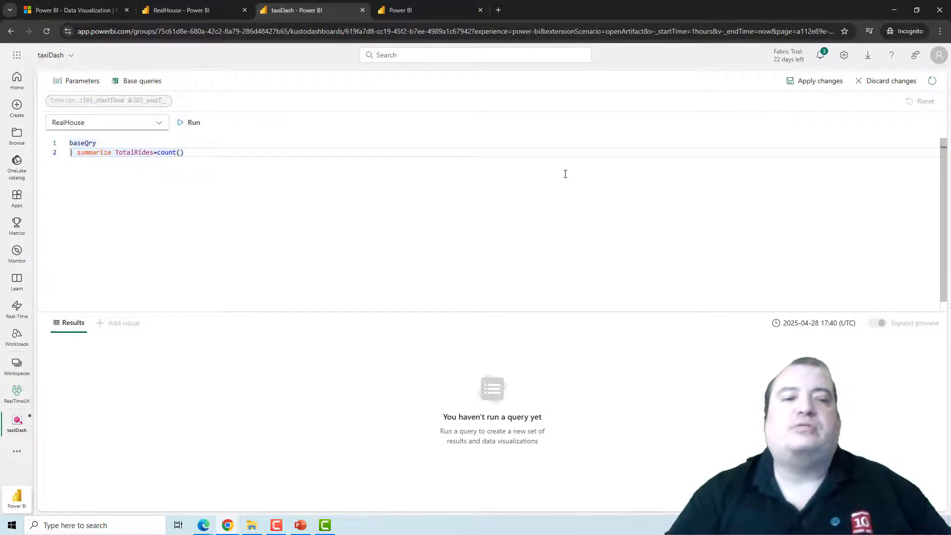
# Step: Run the TotalRides query and apply the changes to the dashboard tile
pyautogui.click(194, 124)
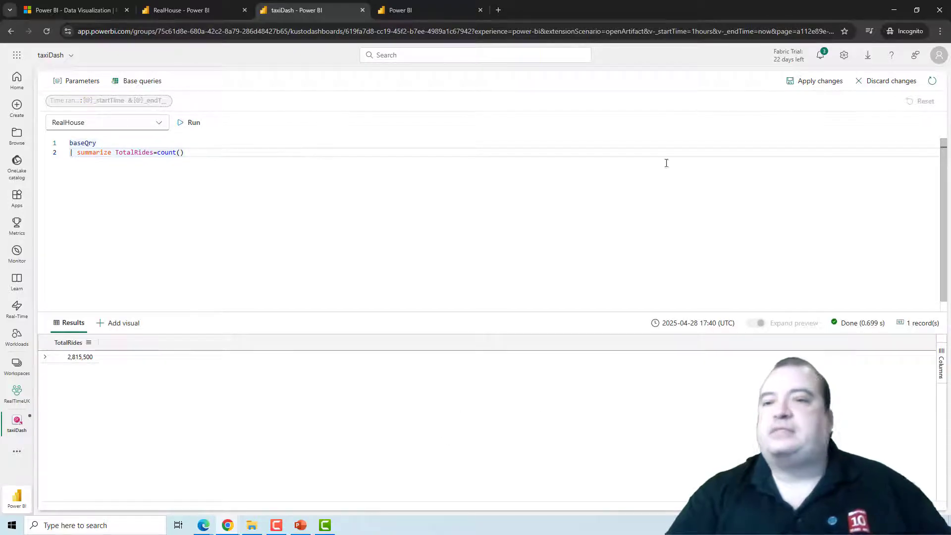
pyautogui.click(816, 82)
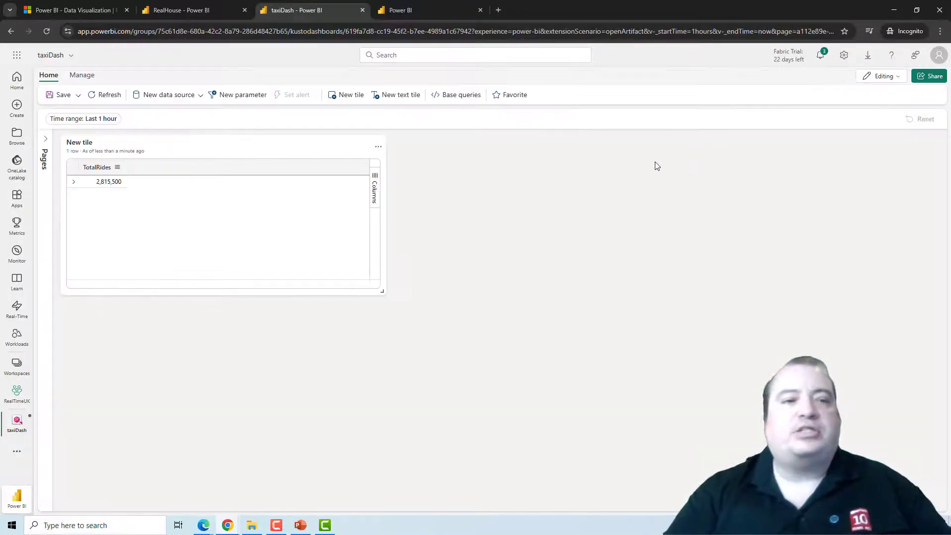
# Step: Change the total rides tile's visual type to Stat and apply the changes to the dashboard
pyautogui.click(378, 147)
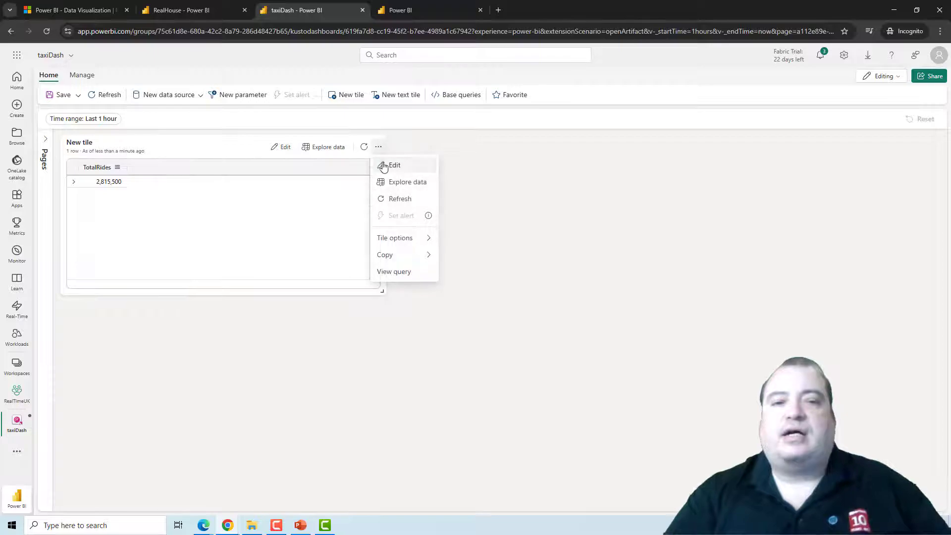
pyautogui.click(384, 166)
pyautogui.click(858, 289)
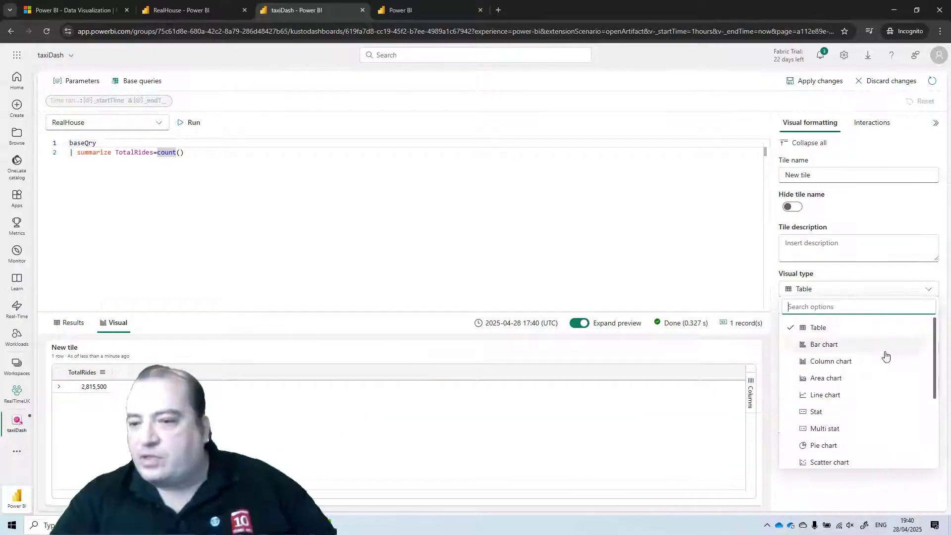
pyautogui.click(865, 418)
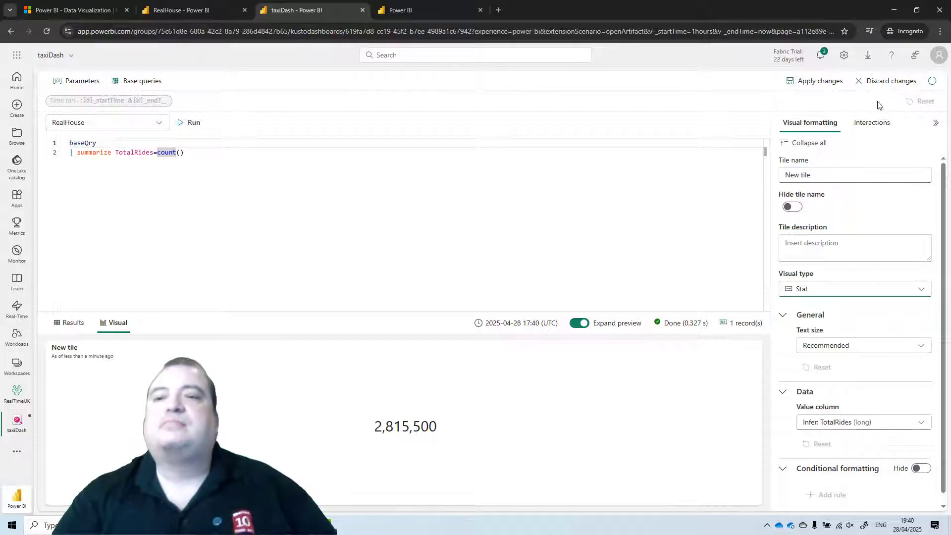
pyautogui.click(823, 82)
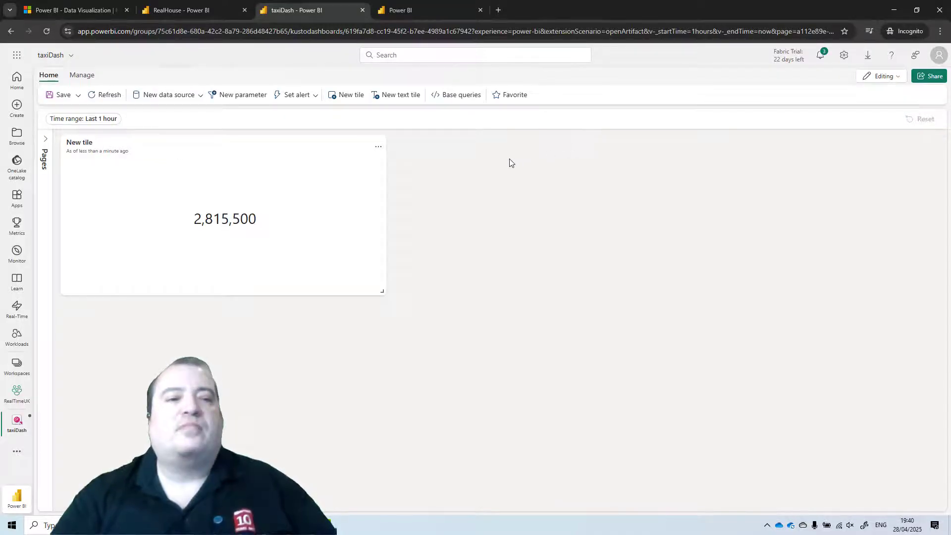
# Step: Add a second tile to the dashboard and replace its sample query text with baseQry as the first line
pyautogui.moveTo(381, 168)
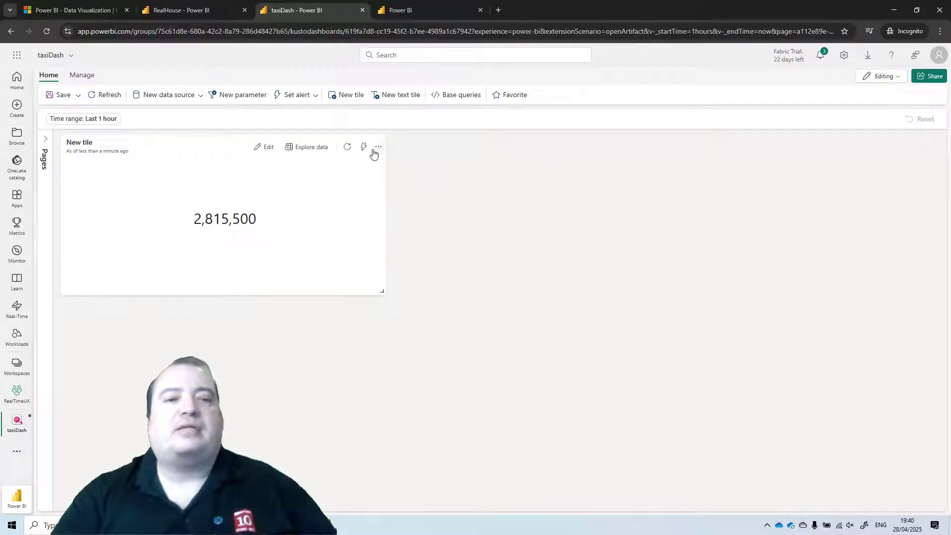
pyautogui.click(341, 99)
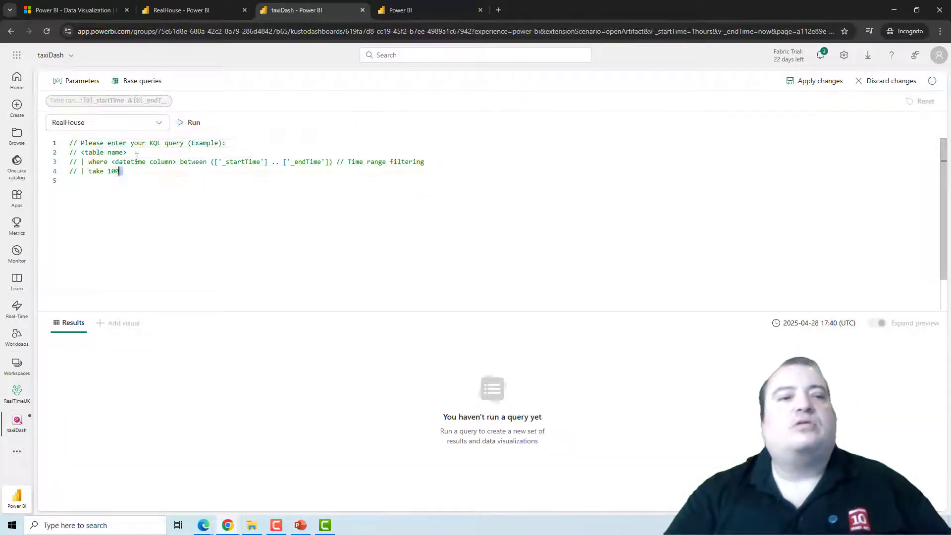
pyautogui.hotkey('ctrl', 'a')
pyautogui.write('baseQry')
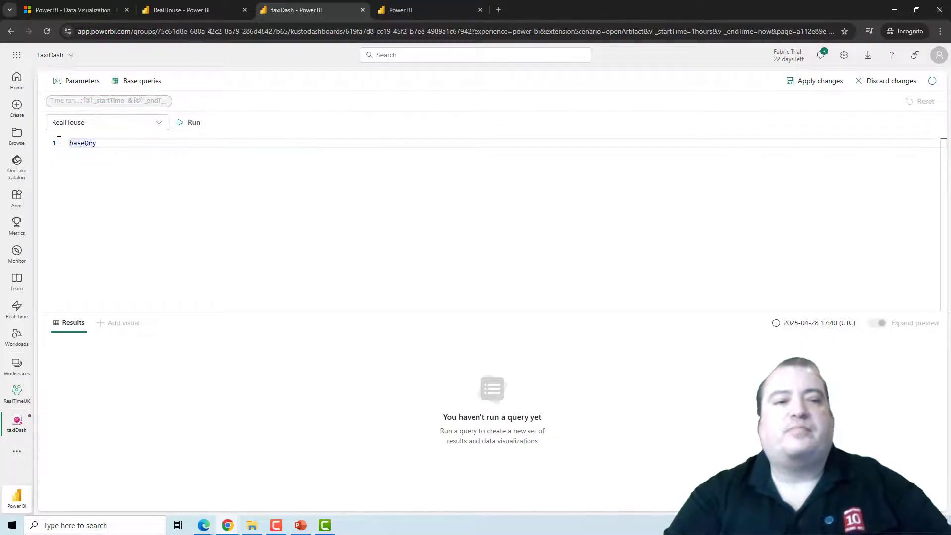
pyautogui.press('Return')
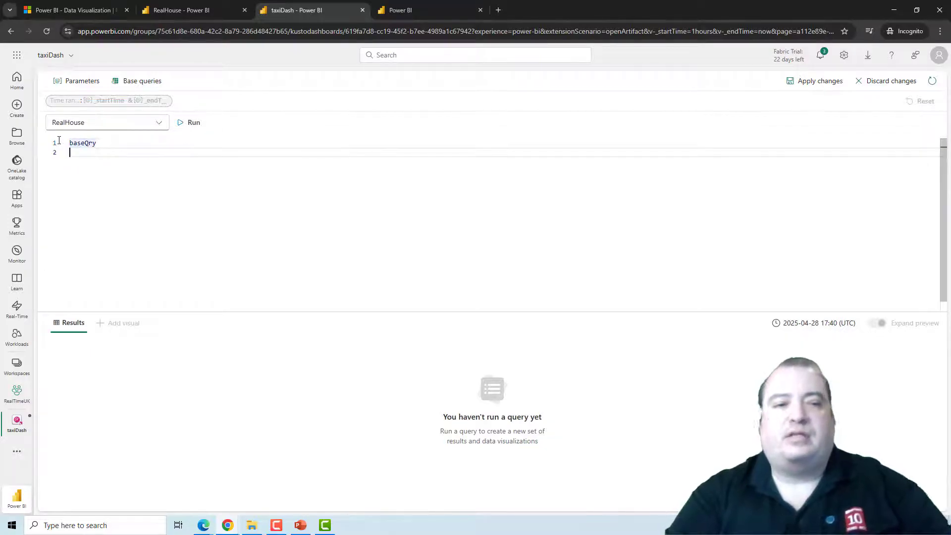
# Step: Add the line "| summarize TotalRides=count() by DOLocationID" to the new tile's query
pyautogui.write('| sum')
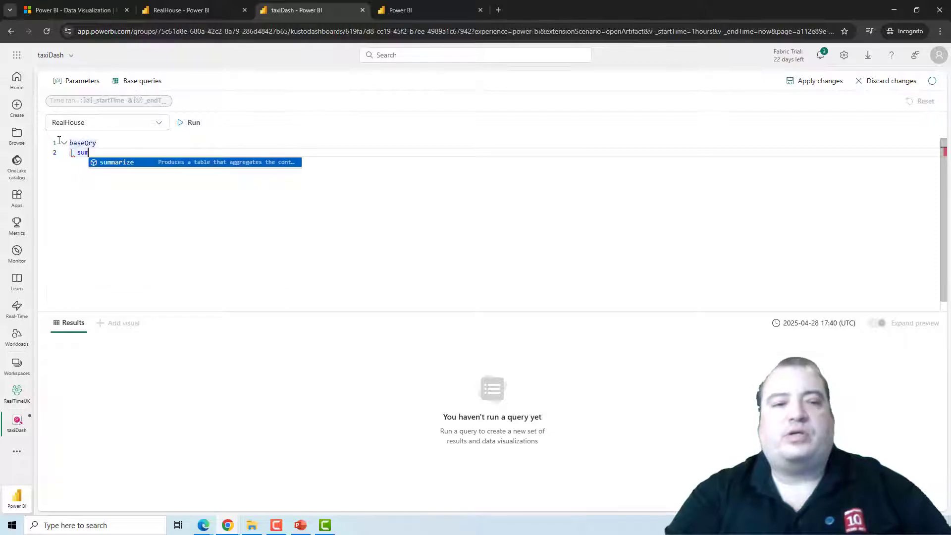
pyautogui.press('Tab')
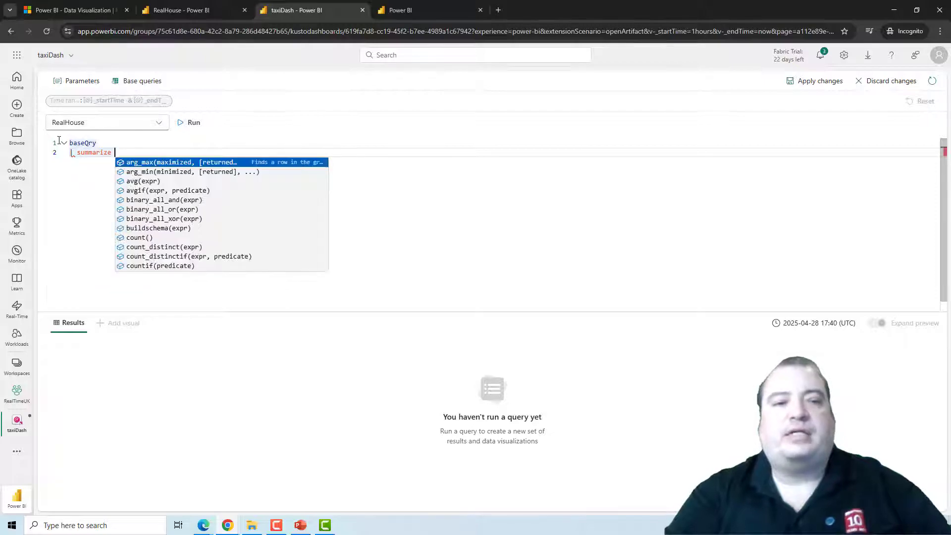
pyautogui.write('otal')
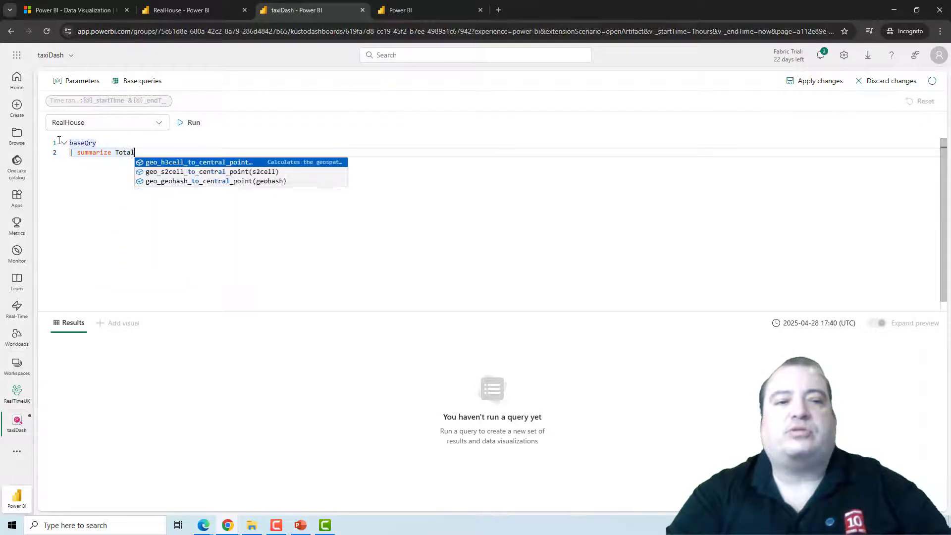
pyautogui.write('Rides=co')
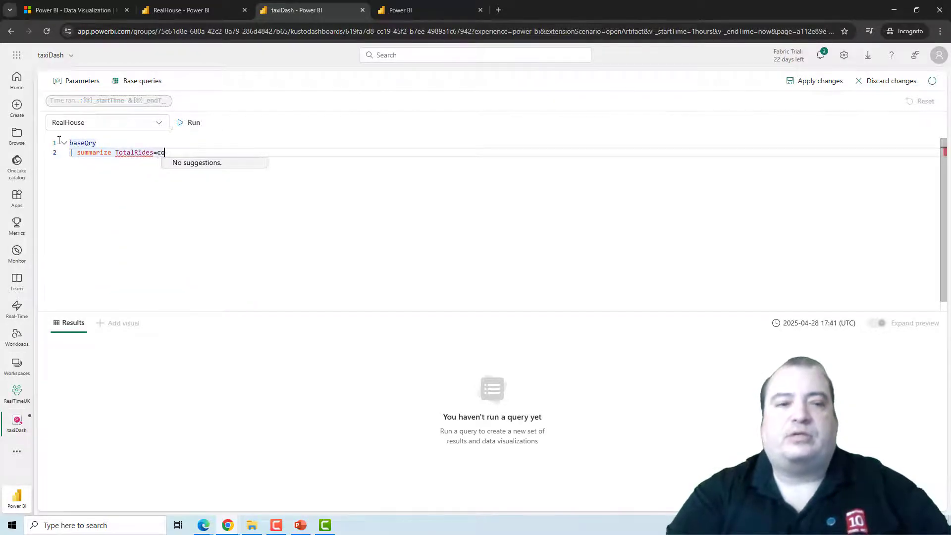
pyautogui.write('unt() by do')
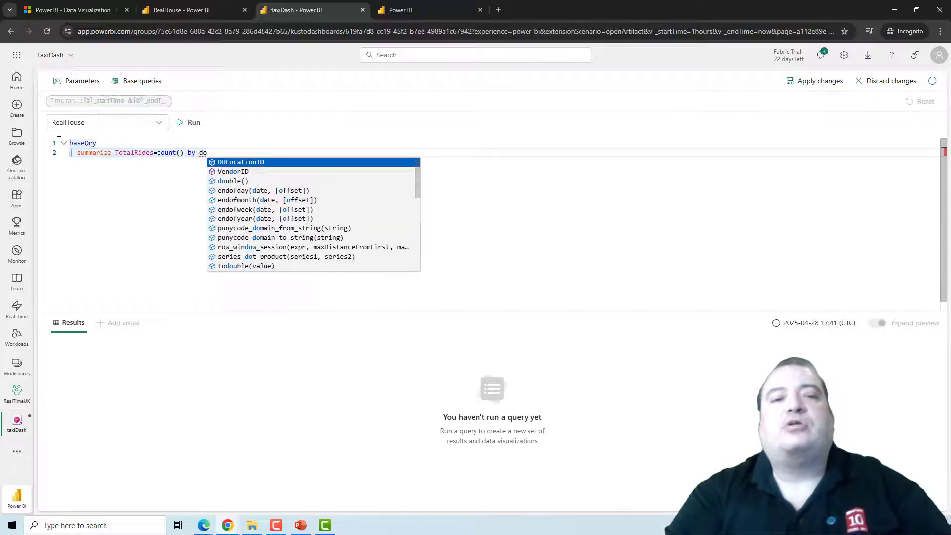
pyautogui.press('Tab')
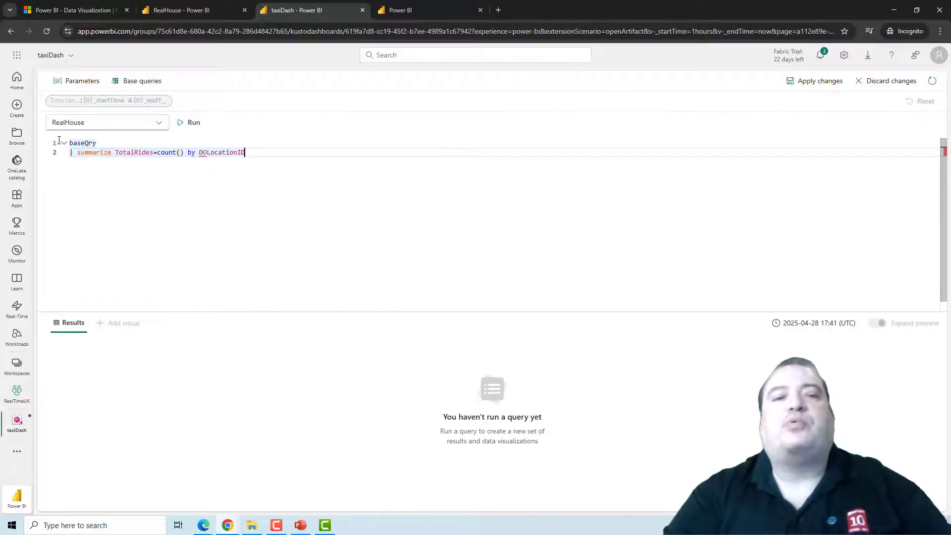
pyautogui.press('Return')
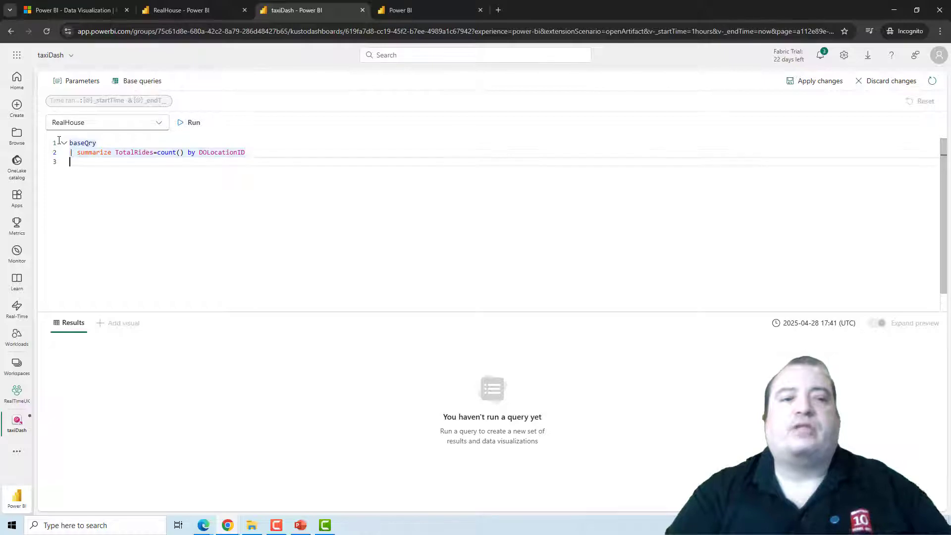
pyautogui.press('BackSpace')
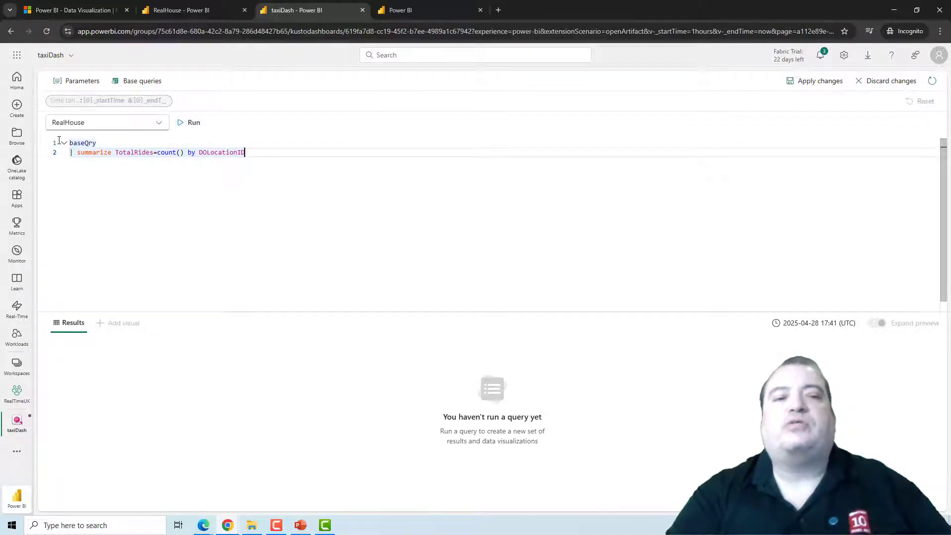
# Step: Limit the query to the five busiest drop-off locations with a third line, "| top 5 by TotalRides desc"
pyautogui.press('Return')
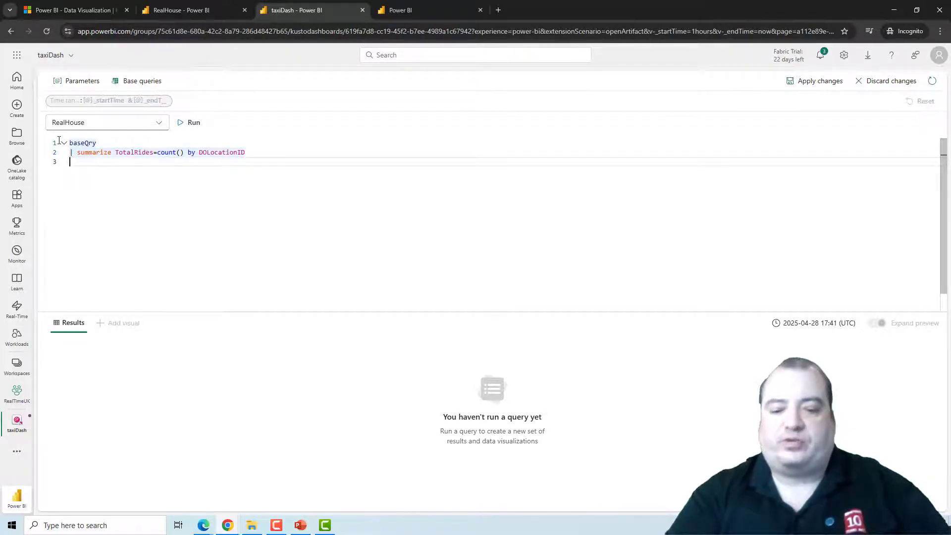
pyautogui.write('| top ')
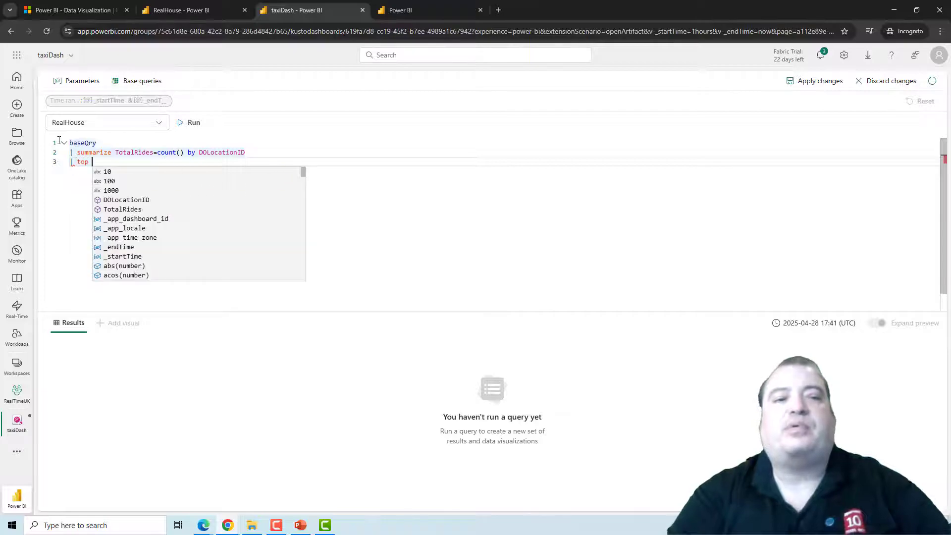
pyautogui.write('5 by ')
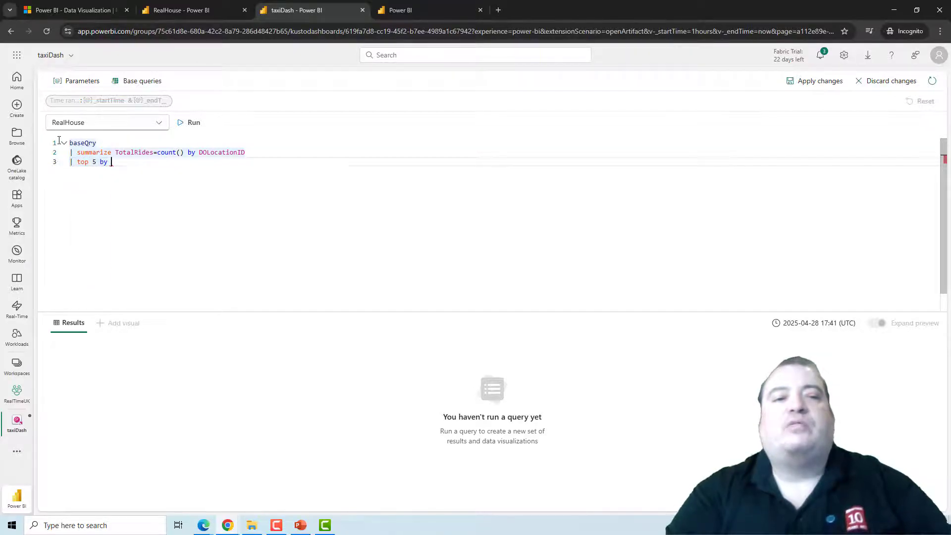
pyautogui.write('TotalRides')
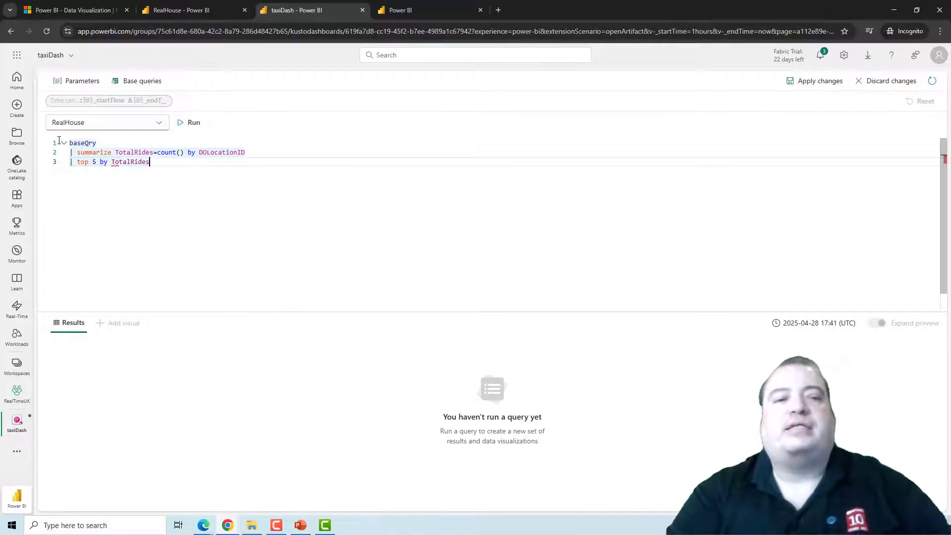
pyautogui.write(' desc')
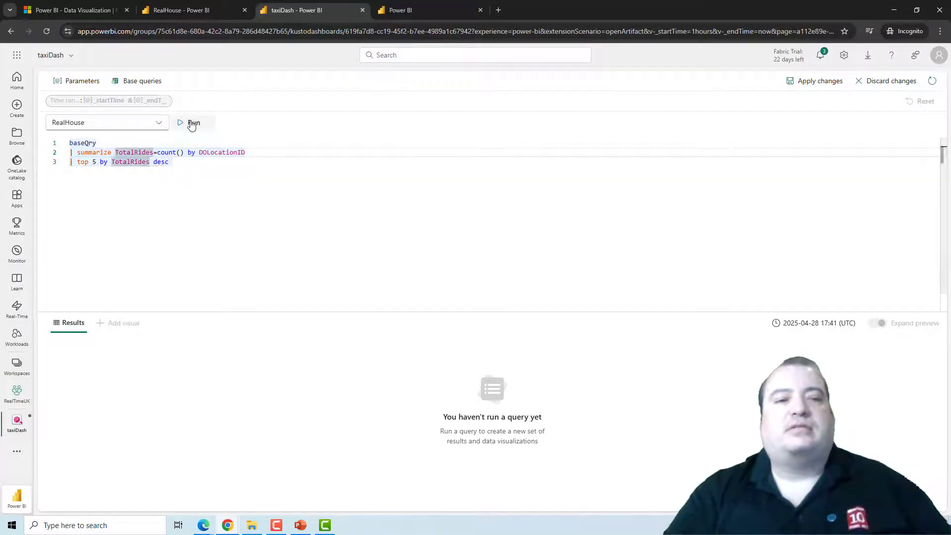
# Step: Run the top 5 drop-off locations query and apply the changes to place its tile on the dashboard
pyautogui.click(191, 124)
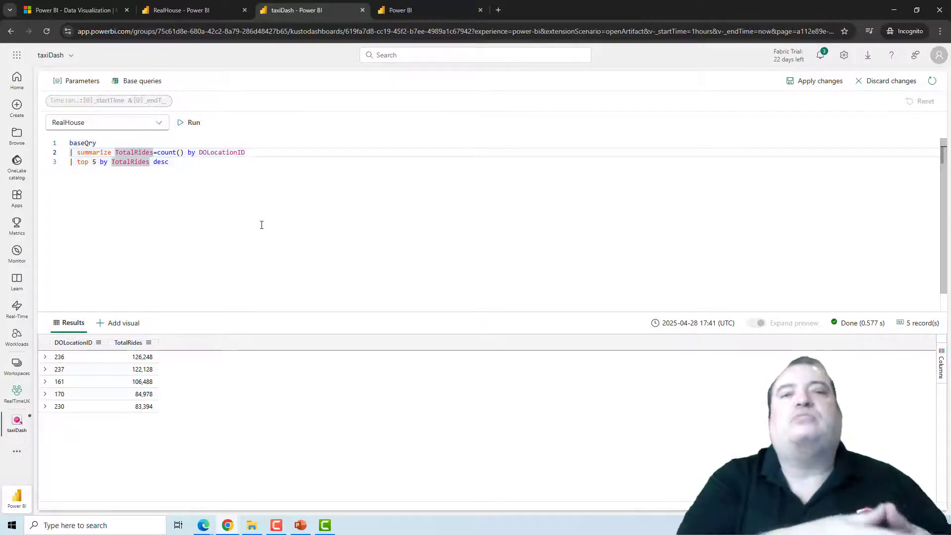
pyautogui.moveTo(796, 151); pyautogui.dragTo(804, 83)
pyautogui.click(806, 82)
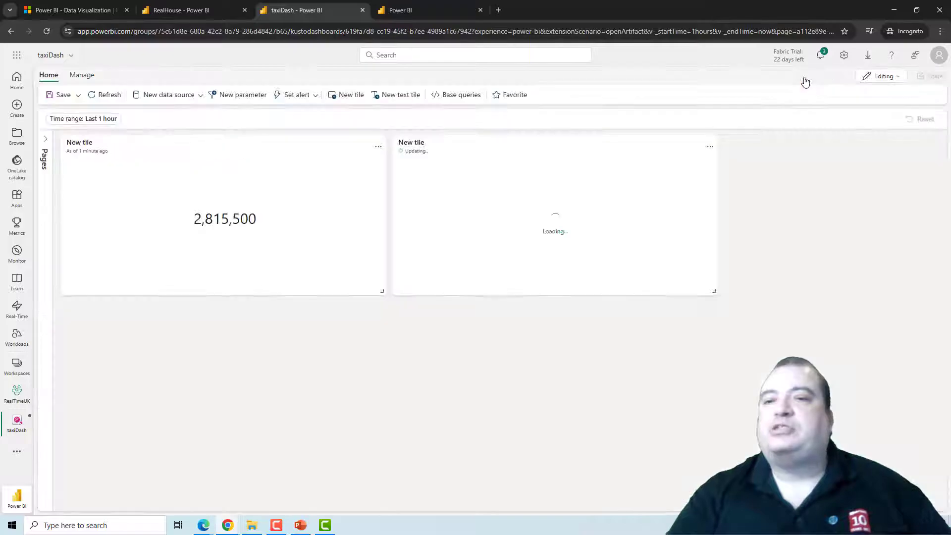
# Step: Change the drop-off locations tile's visual type to Column chart and apply the changes
pyautogui.click(712, 150)
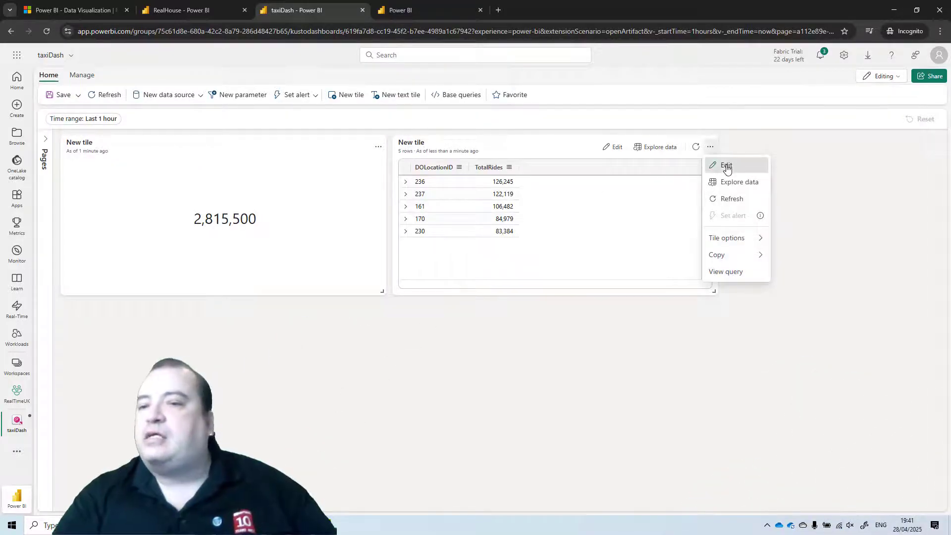
pyautogui.click(724, 165)
pyautogui.click(832, 290)
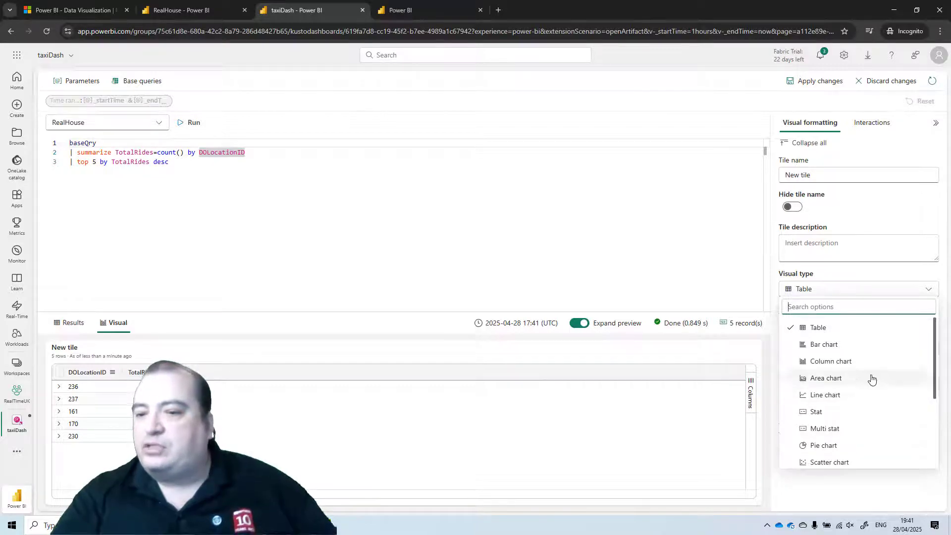
pyautogui.click(853, 363)
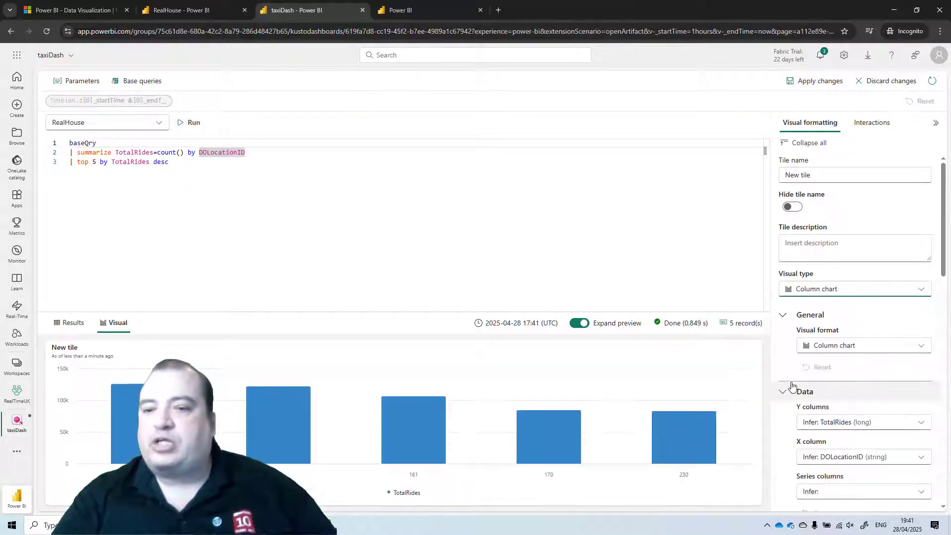
pyautogui.click(803, 81)
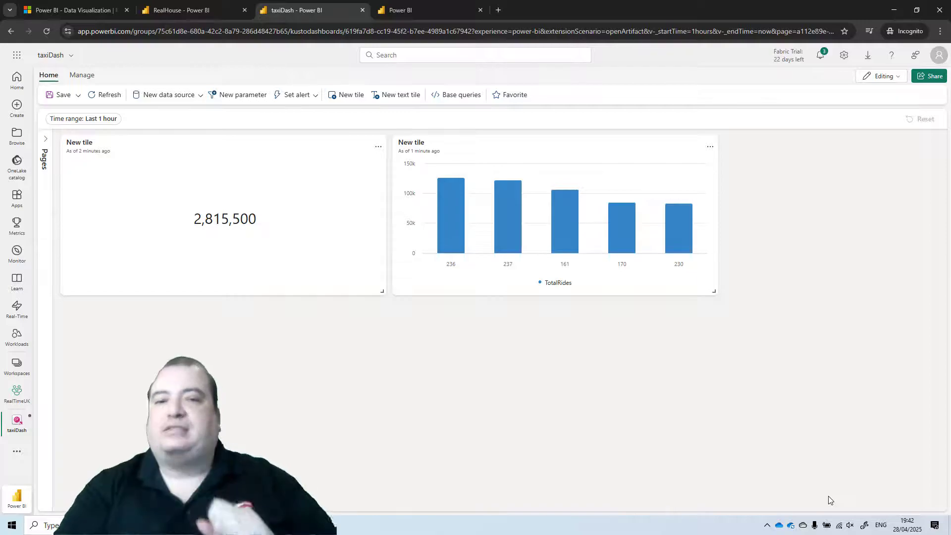
# Step: Start creating another base query for the dashboard and clear its sample KQL text
pyautogui.click(461, 94)
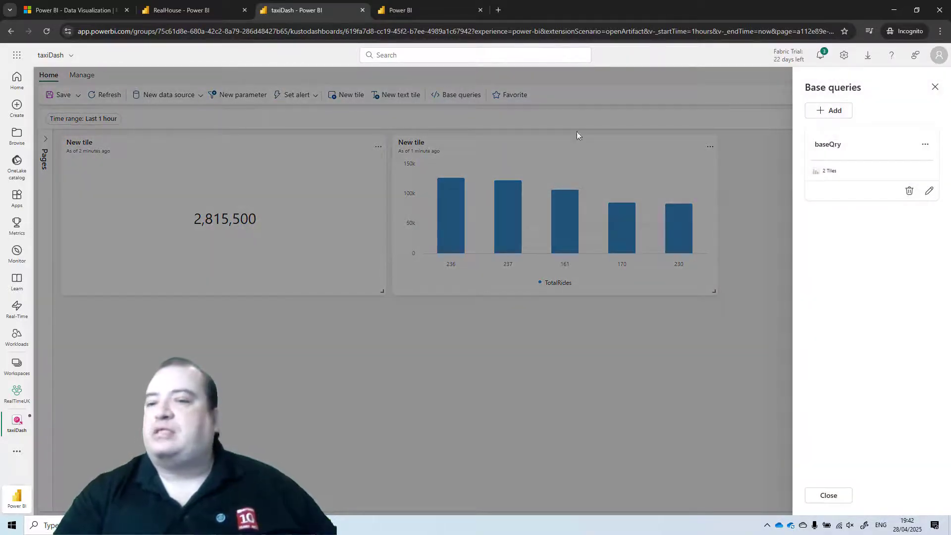
pyautogui.click(826, 112)
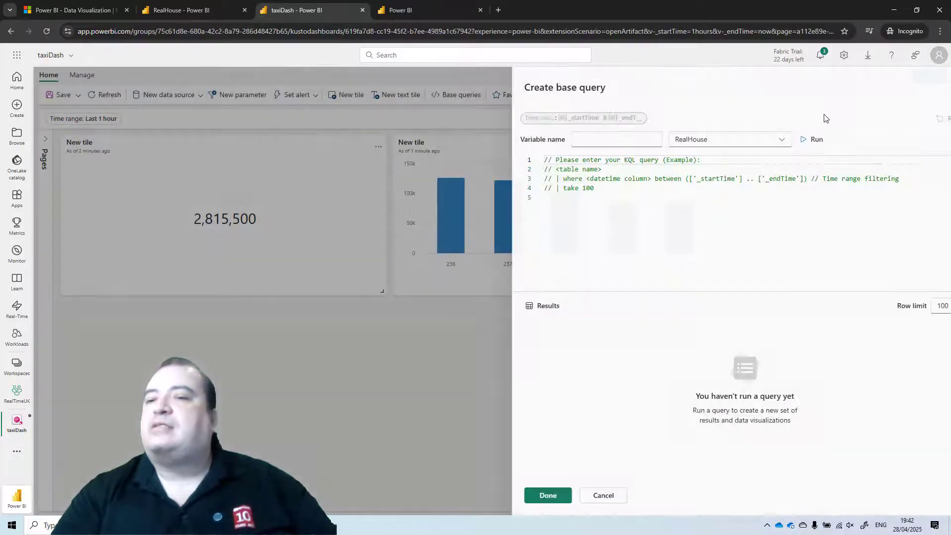
pyautogui.moveTo(632, 198); pyautogui.dragTo(488, 143)
pyautogui.press('Delete')
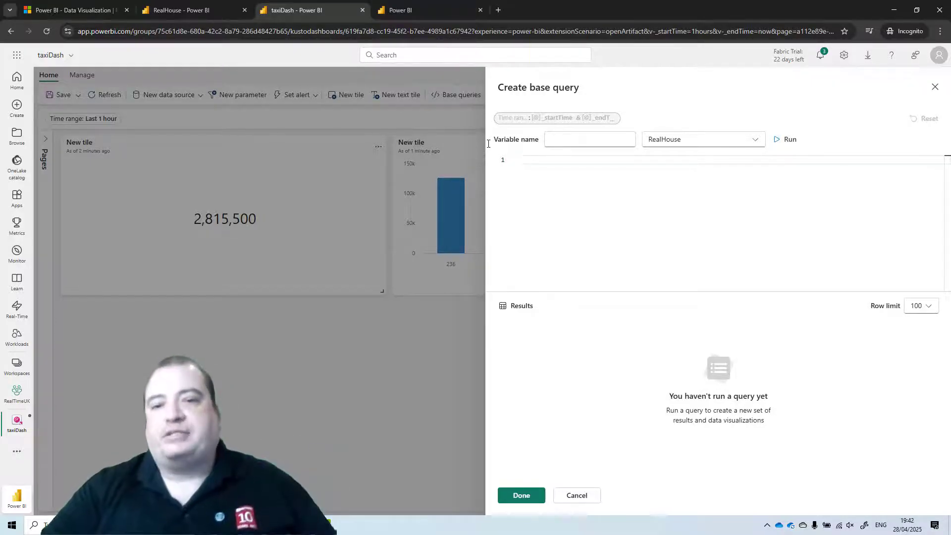
# Step: Write the base query as "baseQry" followed by "| summarize TotalRides=count() by DOLocationID"
pyautogui.write('base')
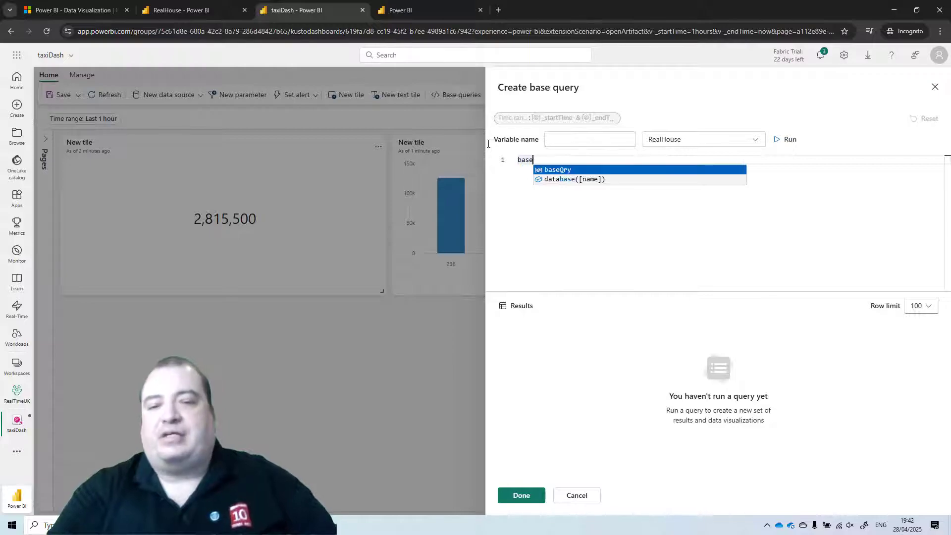
pyautogui.press('Return')
pyautogui.press('Return')
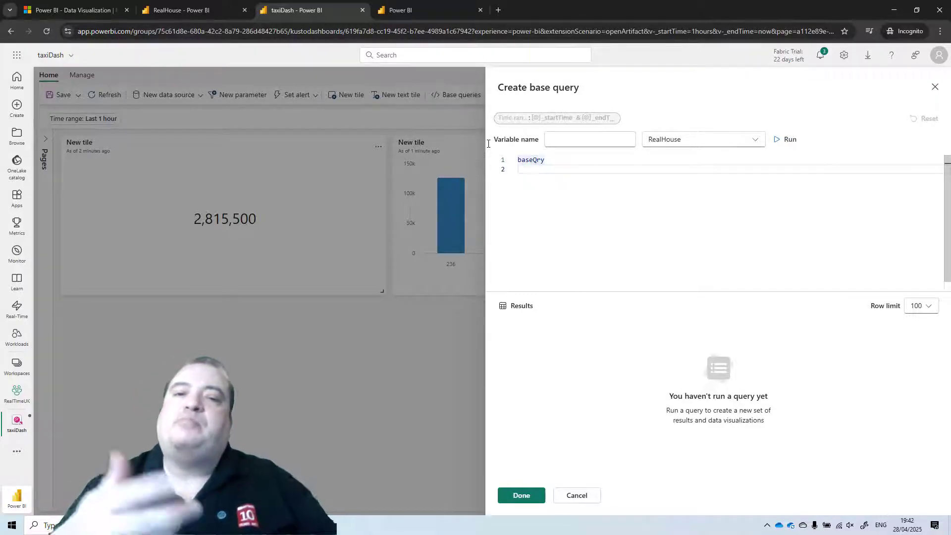
pyautogui.write('|')
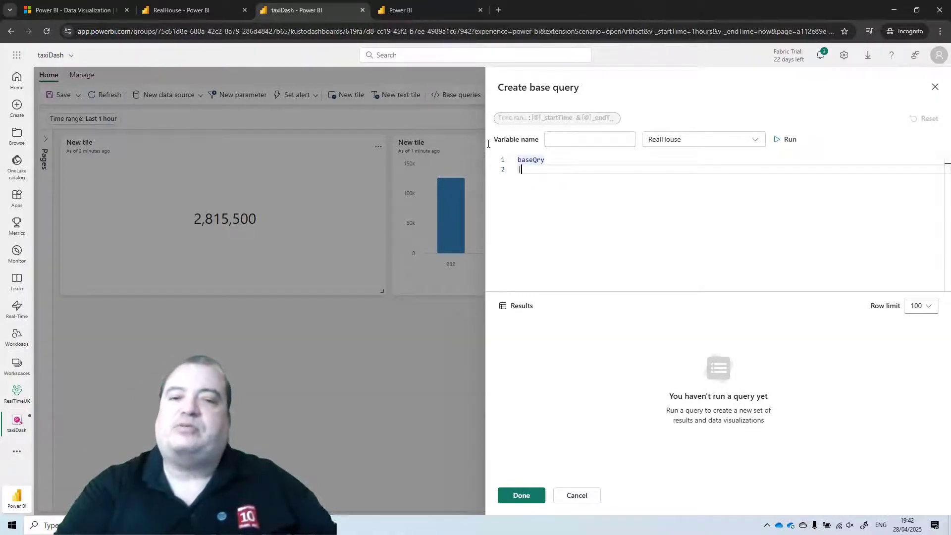
pyautogui.write(' s')
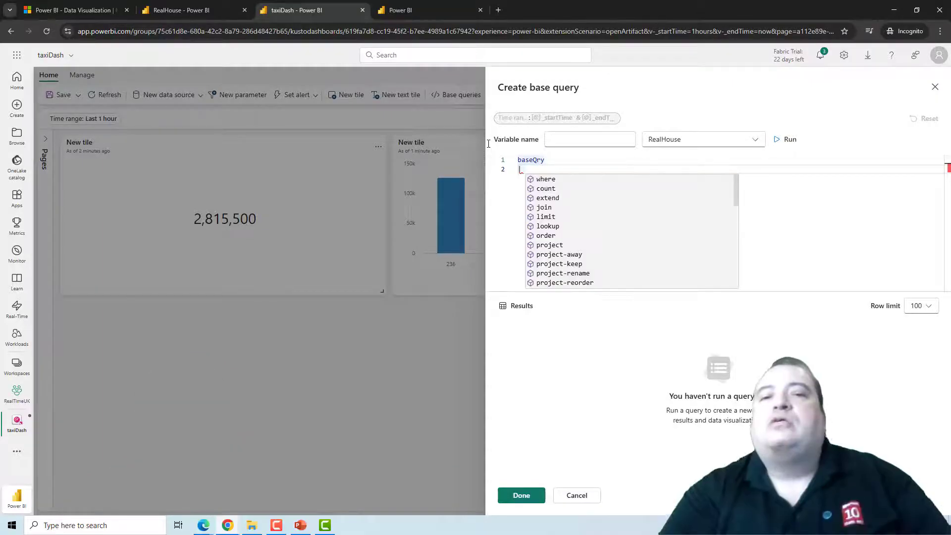
pyautogui.write('u')
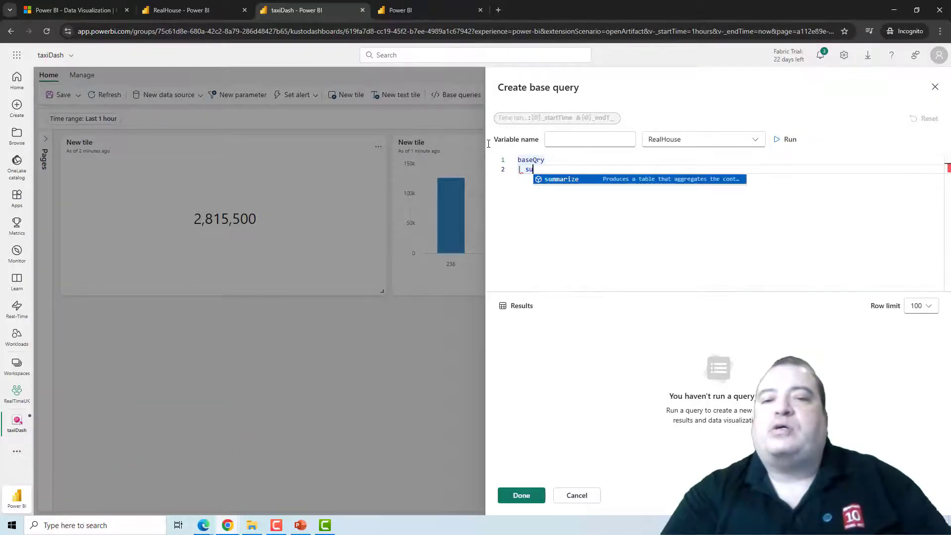
pyautogui.write('mmarize TotalRides=count() by ')
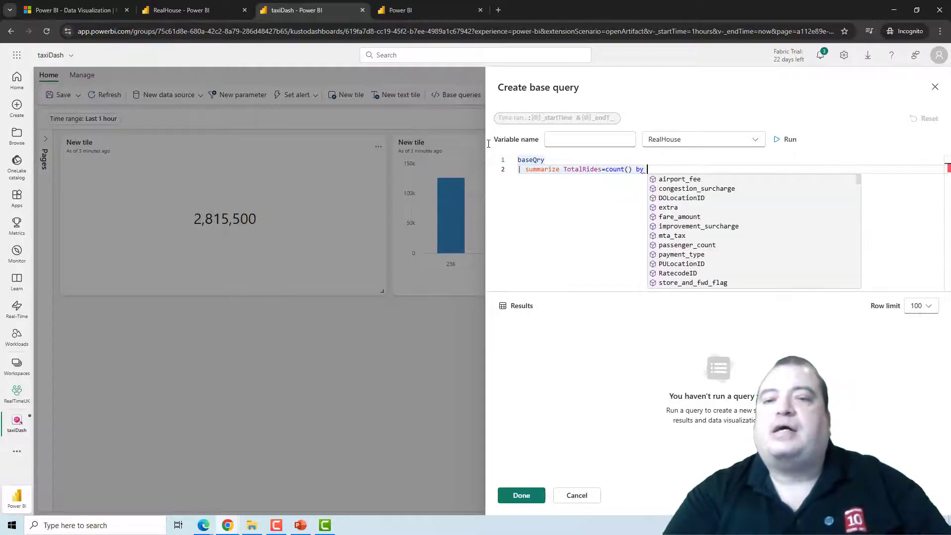
pyautogui.write('drop')
pyautogui.press('BackSpace')
pyautogui.press('BackSpace')
pyautogui.press('BackSpace')
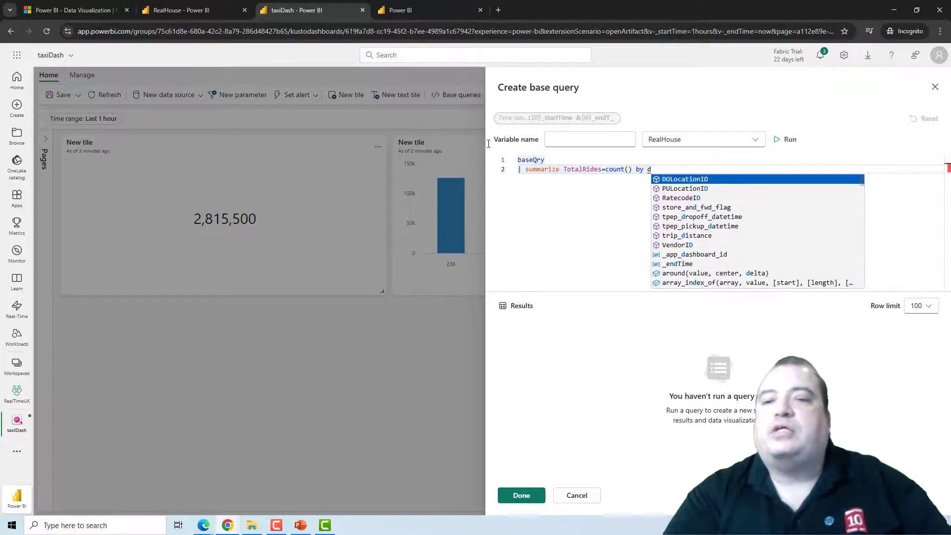
pyautogui.press('Tab')
# Step: Add a third line, "| summarize Middle=avg(TotalRides)", to average the rides per drop-off location, and run the base query
pyautogui.press('Return')
pyautogui.write('| su')
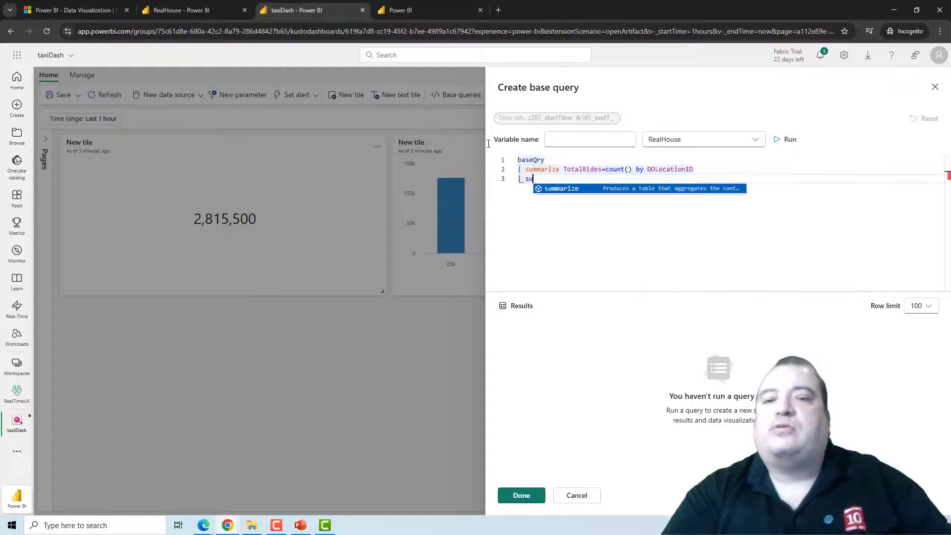
pyautogui.press('Tab')
pyautogui.write('Middle=avg(TotalRides')
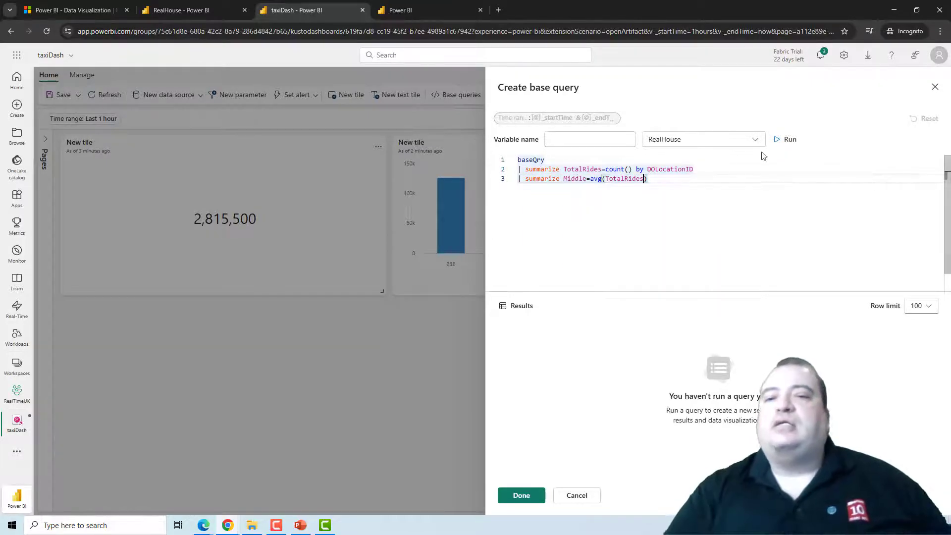
pyautogui.click(786, 142)
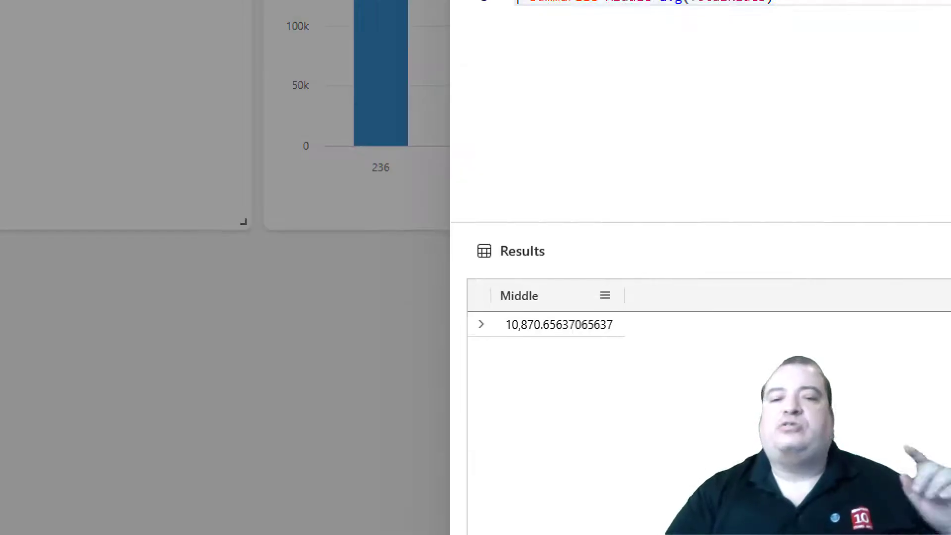
pyautogui.moveTo(503, 352)
pyautogui.mouseDown()
pyautogui.moveTo(640, 353)
pyautogui.moveTo(626, 249)
pyautogui.moveTo(471, 243)
pyautogui.moveTo(459, 293)
pyautogui.moveTo(496, 354)
pyautogui.mouseUp()
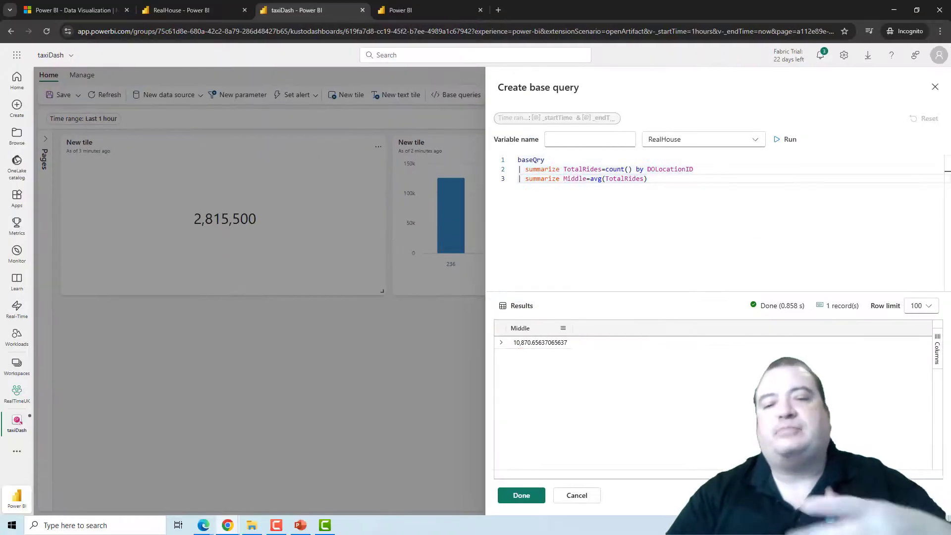
# Step: Name the base query variable avgByDOLocation, save it and return to the dashboard
pyautogui.click(607, 137)
pyautogui.write('avg')
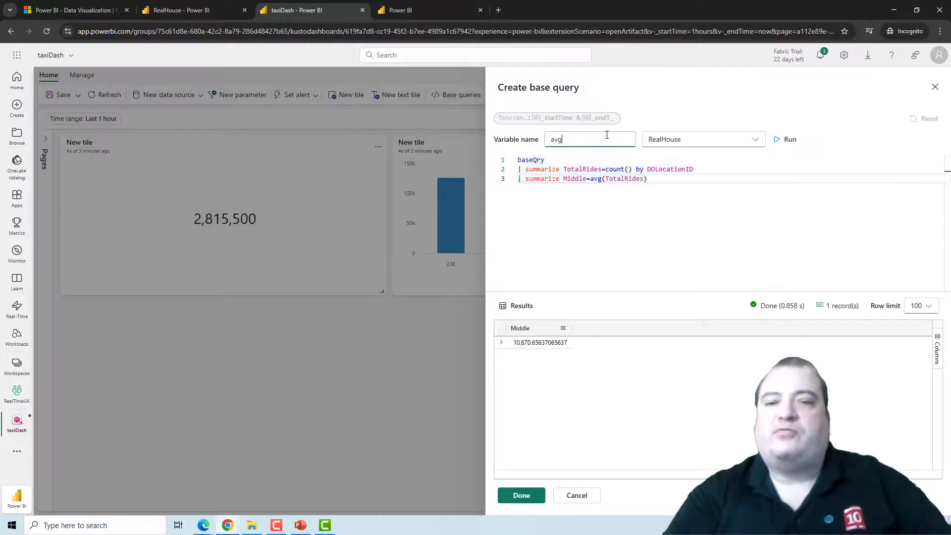
pyautogui.write('By')
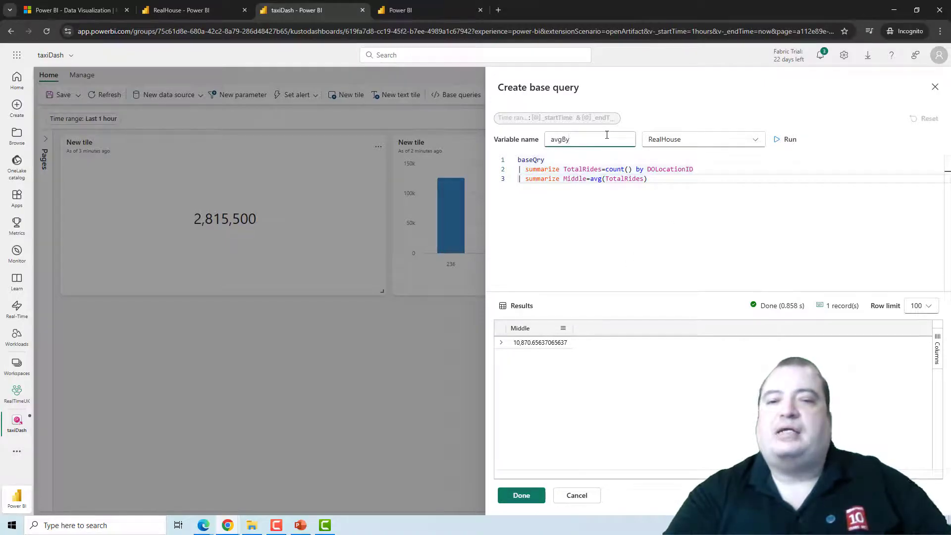
pyautogui.write('DOLocation')
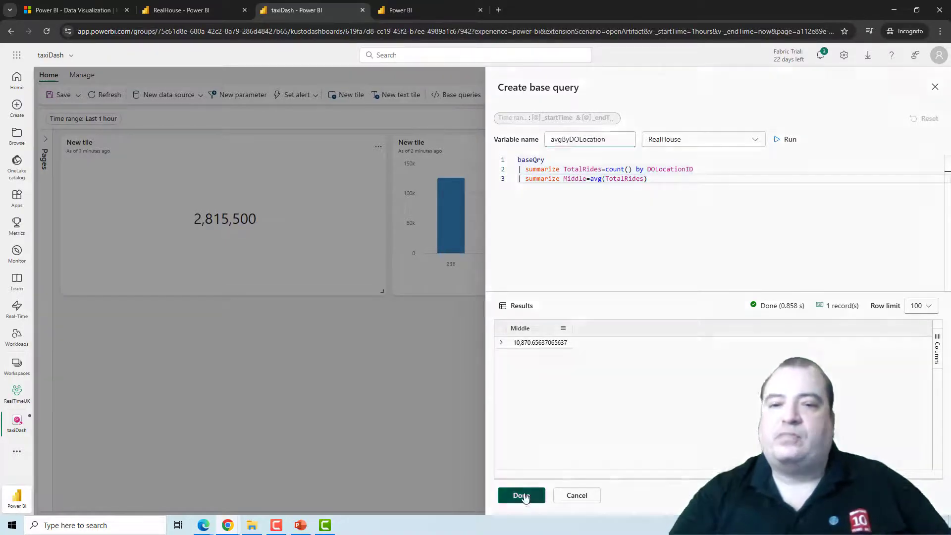
pyautogui.click(523, 496)
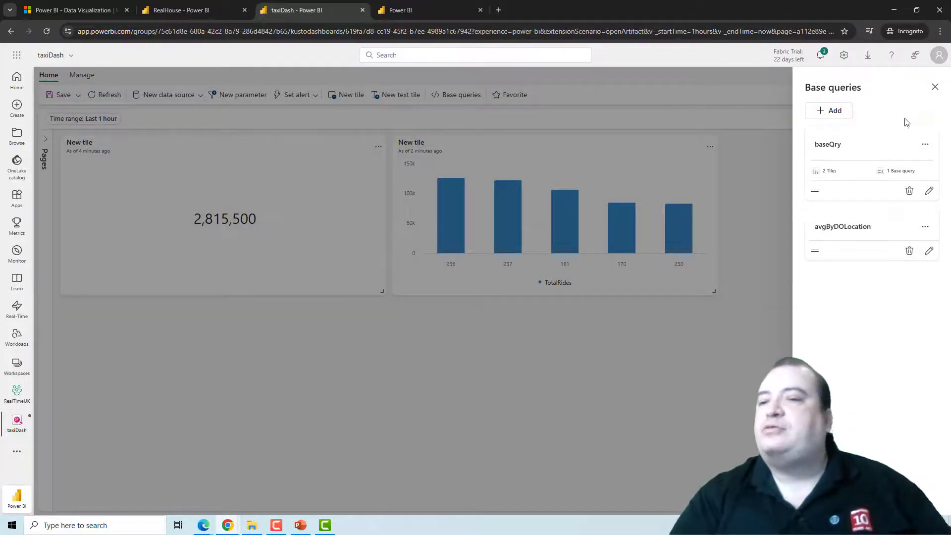
pyautogui.click(935, 88)
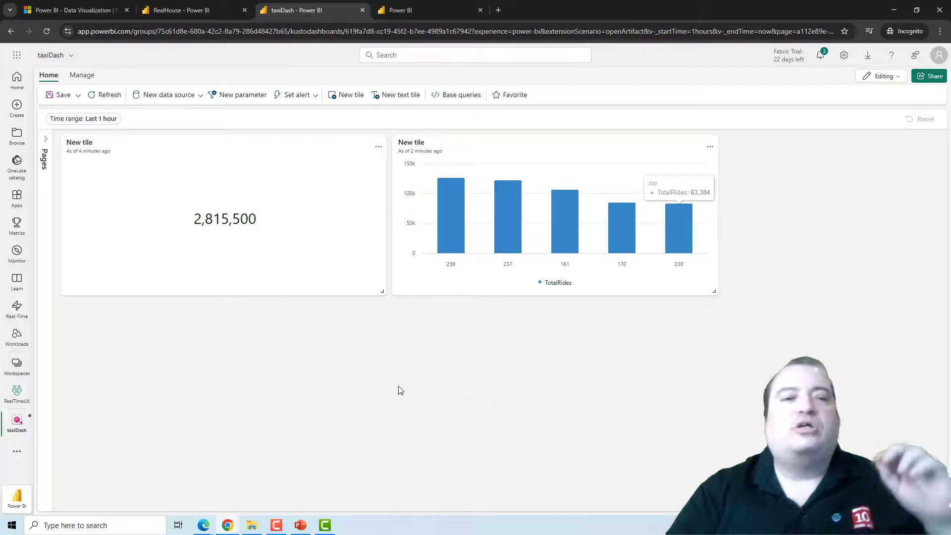
# Step: Create a new tile with the query "baseQry" followed by "| summarize count() by DOLocationID"
pyautogui.click(341, 94)
pyautogui.hotkey('ctrl', 'a')
pyautogui.write('baseQry')
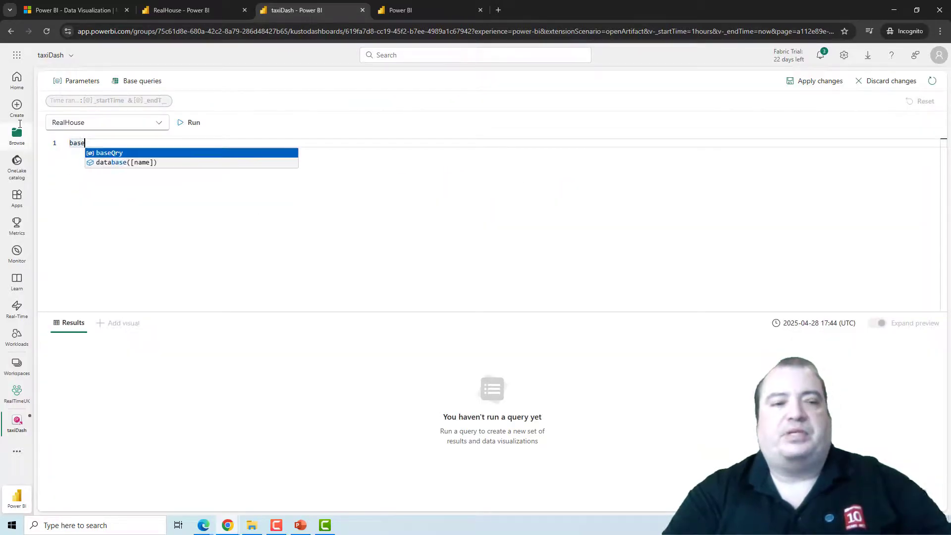
pyautogui.press('Return')
pyautogui.press('Return')
pyautogui.write('|')
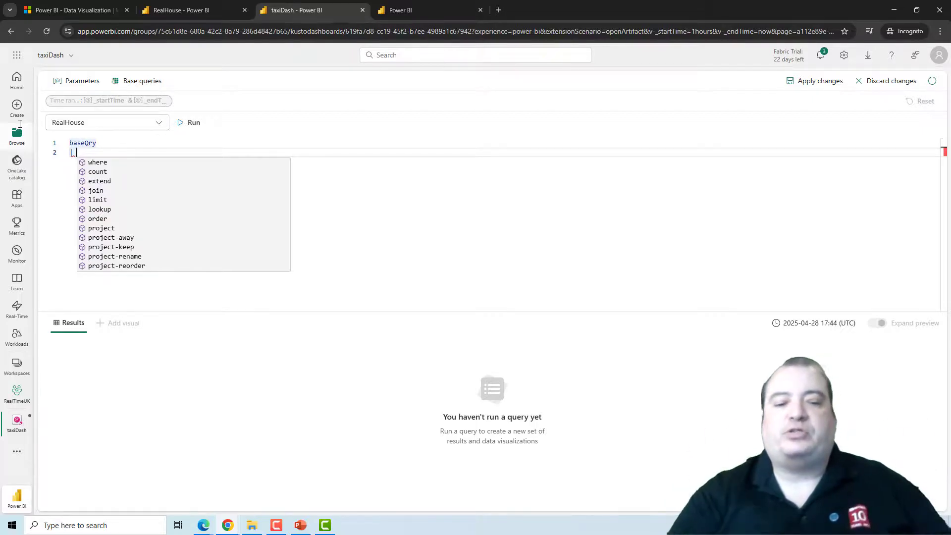
pyautogui.write('| summarize ')
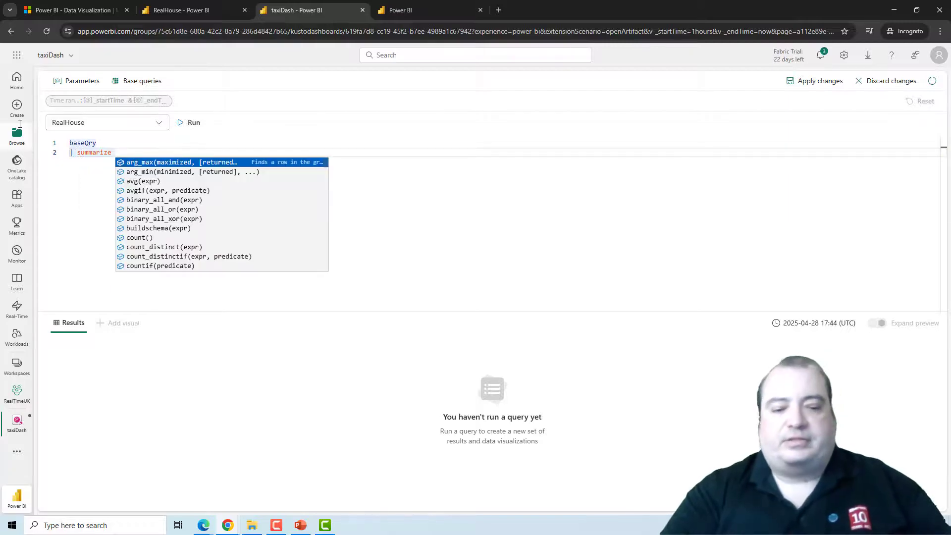
pyautogui.write('count() by ')
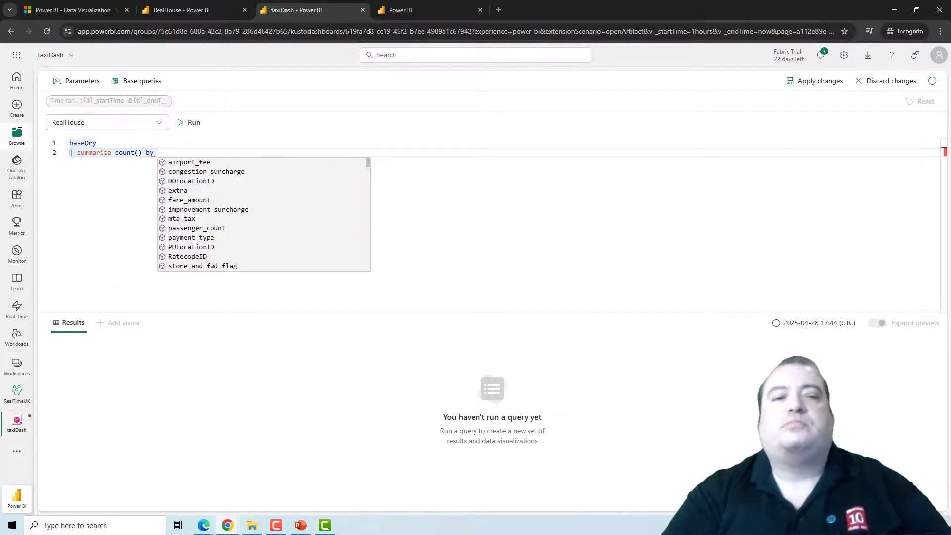
pyautogui.write('DOLocationID')
pyautogui.press('Return')
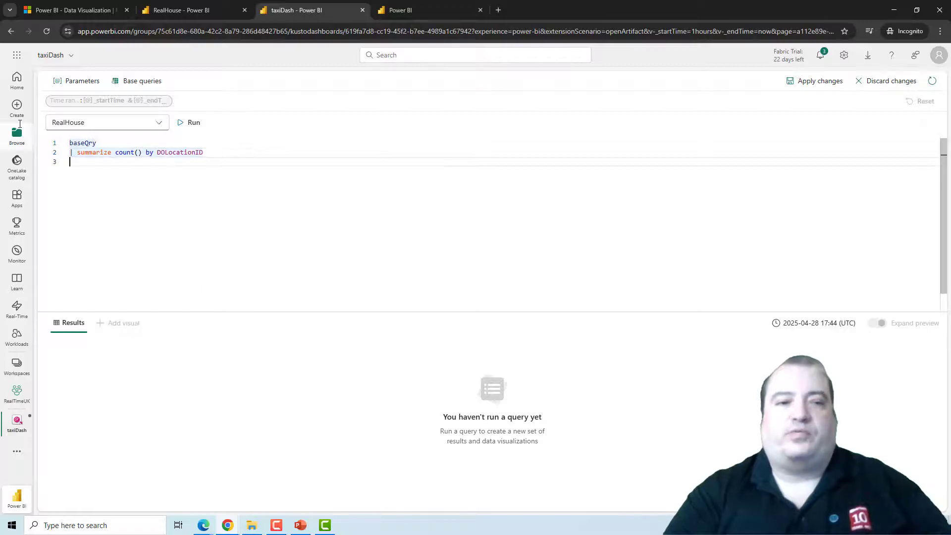
# Step: Name the count column in the tile query's summarize line by inserting "TotalRides=" before count()
pyautogui.press('Up')
pyautogui.press('Right')
pyautogui.press('Right')
pyautogui.press('Right')
pyautogui.press('Right')
pyautogui.press('Right')
pyautogui.press('Right')
pyautogui.press('Right')
pyautogui.press('Right')
pyautogui.press('Right')
pyautogui.press('Right')
pyautogui.press('Right')
pyautogui.press('Right')
pyautogui.press('Right')
pyautogui.press('Right')
pyautogui.press('Right')
pyautogui.press('Right')
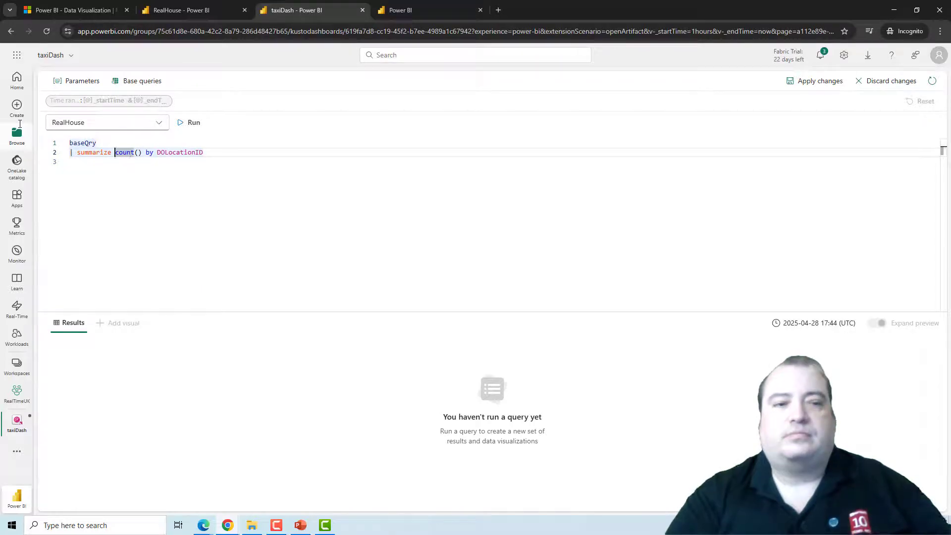
pyautogui.write('Total')
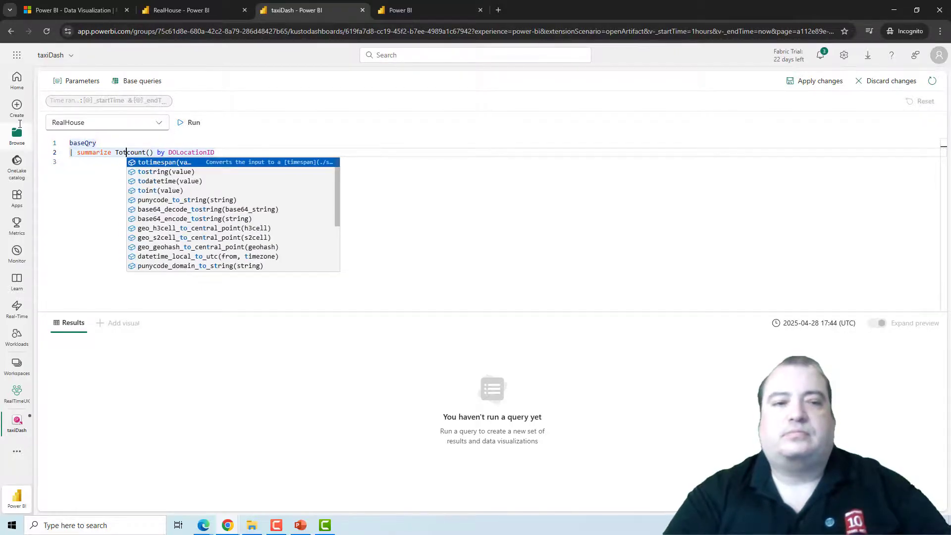
pyautogui.write('Rides=')
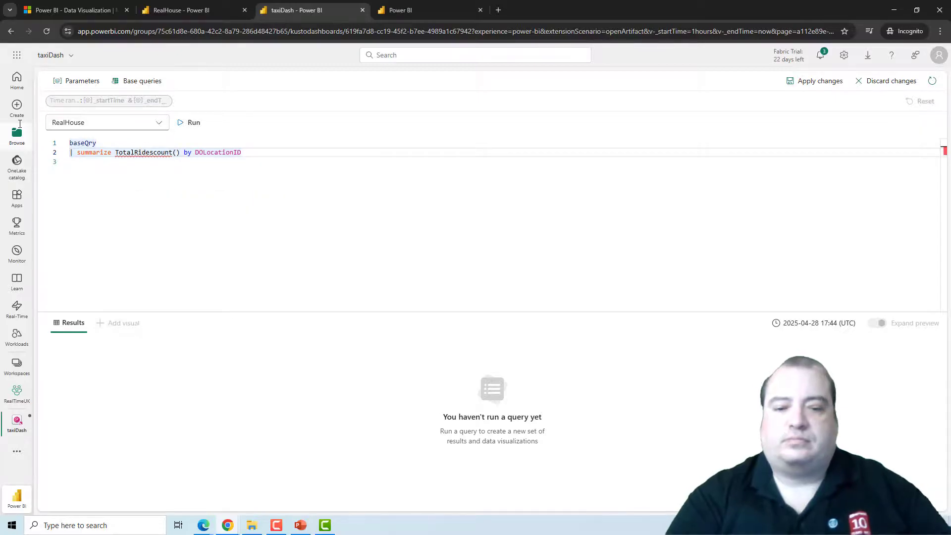
# Step: Filter the tile query to below-average locations with "| where TotalRides < toscalar(avgByDOLocation)" on the third line and run it
pyautogui.press('Down')
pyautogui.write('| where T')
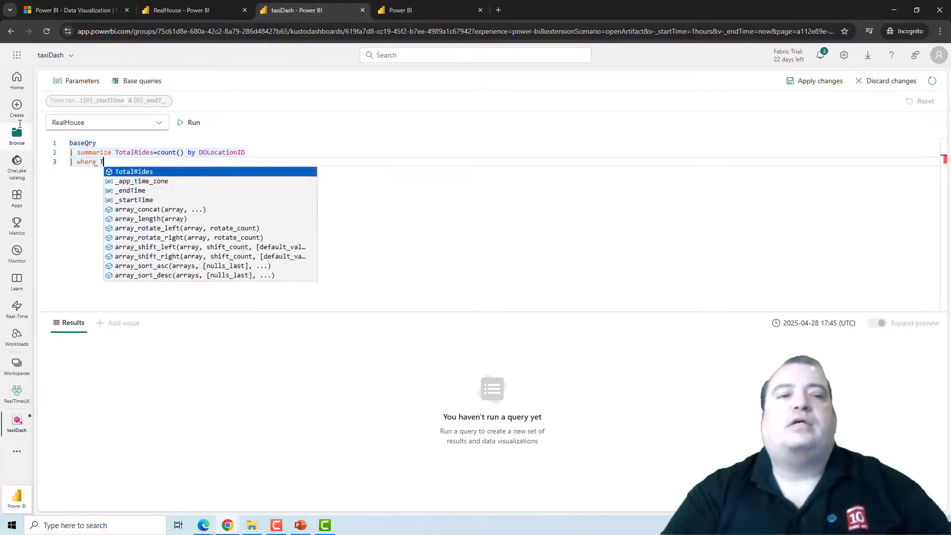
pyautogui.write('otalRides ')
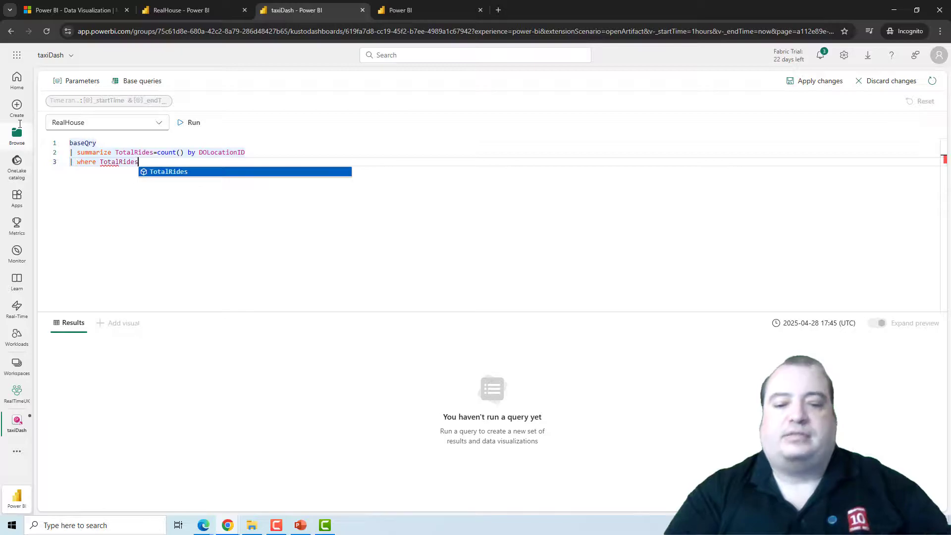
pyautogui.write('<')
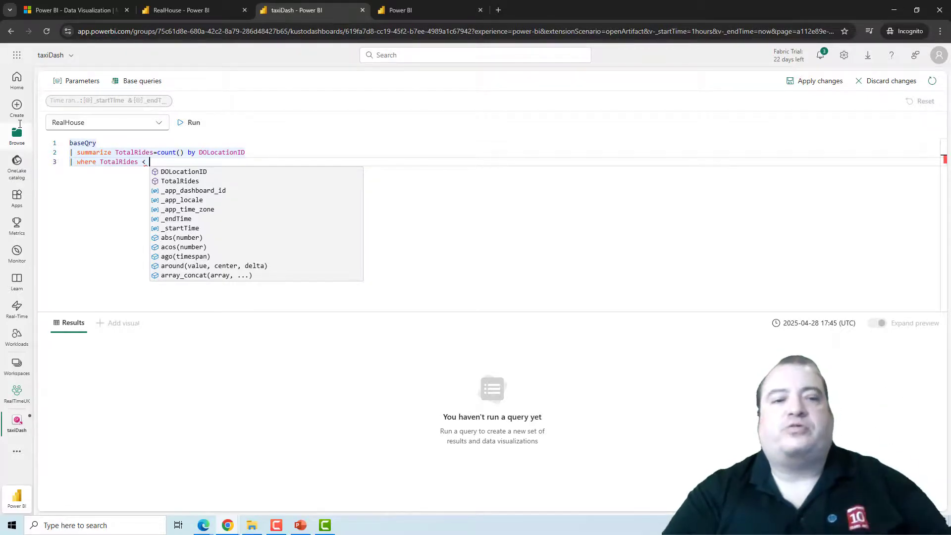
pyautogui.write('tosx')
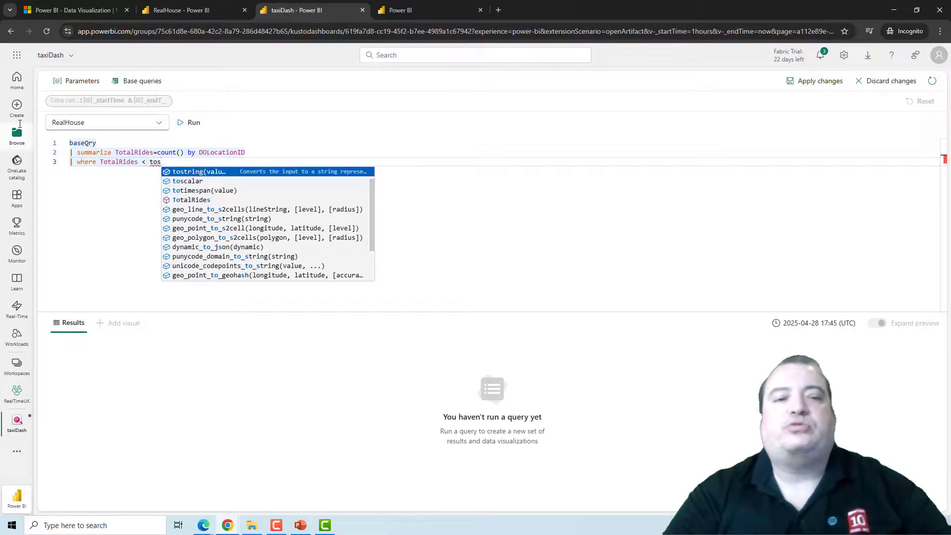
pyautogui.press('BackSpace')
pyautogui.write('c')
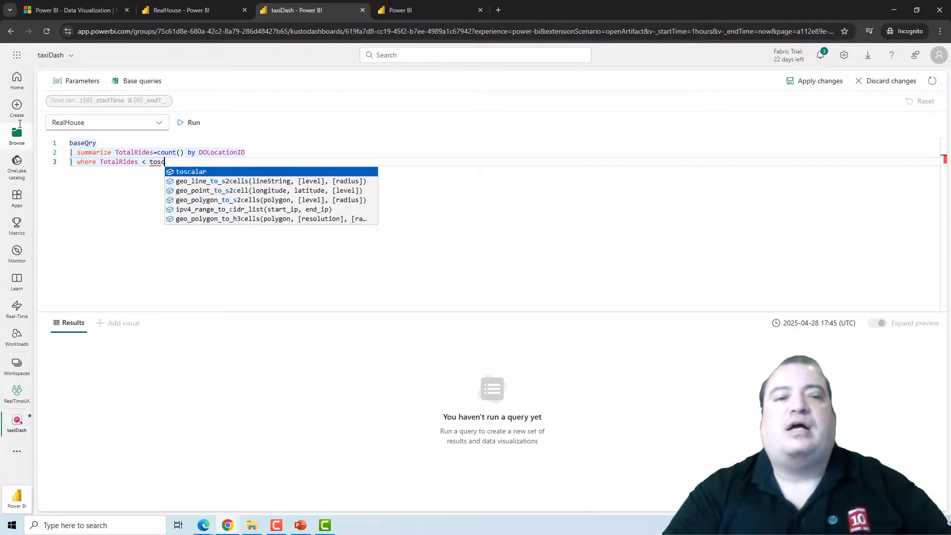
pyautogui.press('Tab')
pyautogui.press('BackSpace')
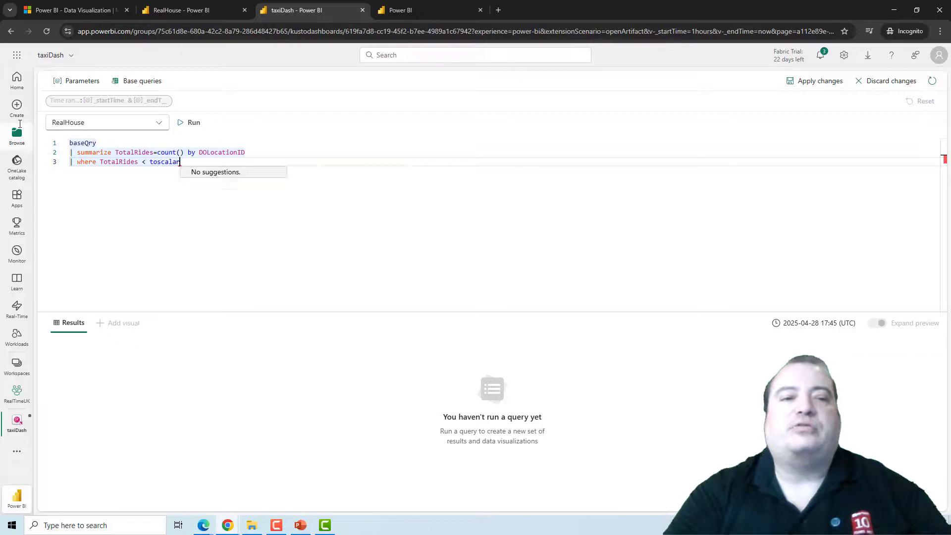
pyautogui.write('(')
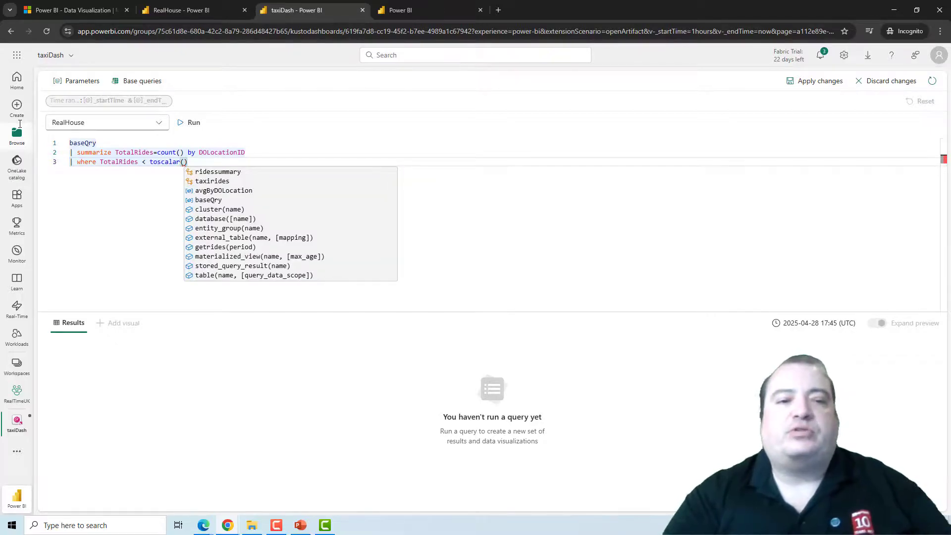
pyautogui.press('Down')
pyautogui.press('Down')
pyautogui.press('Tab')
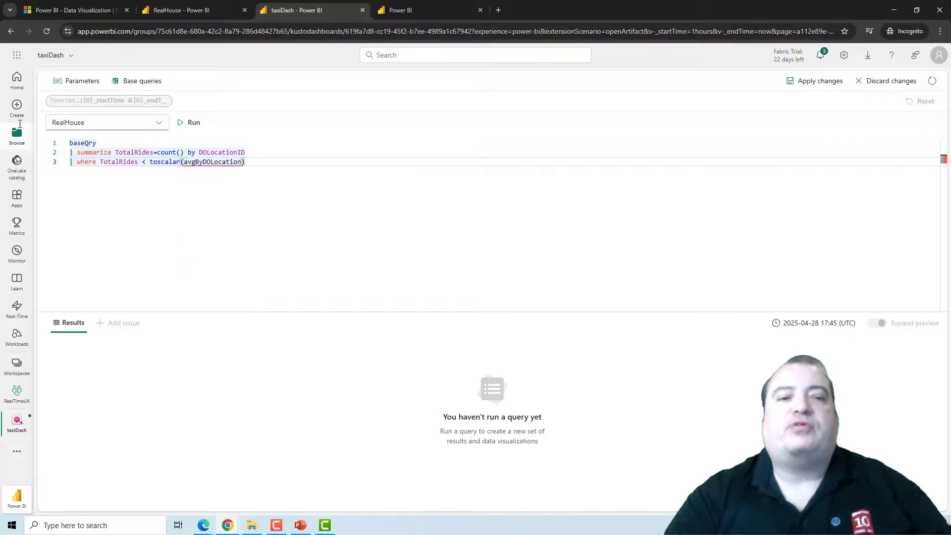
pyautogui.click(192, 123)
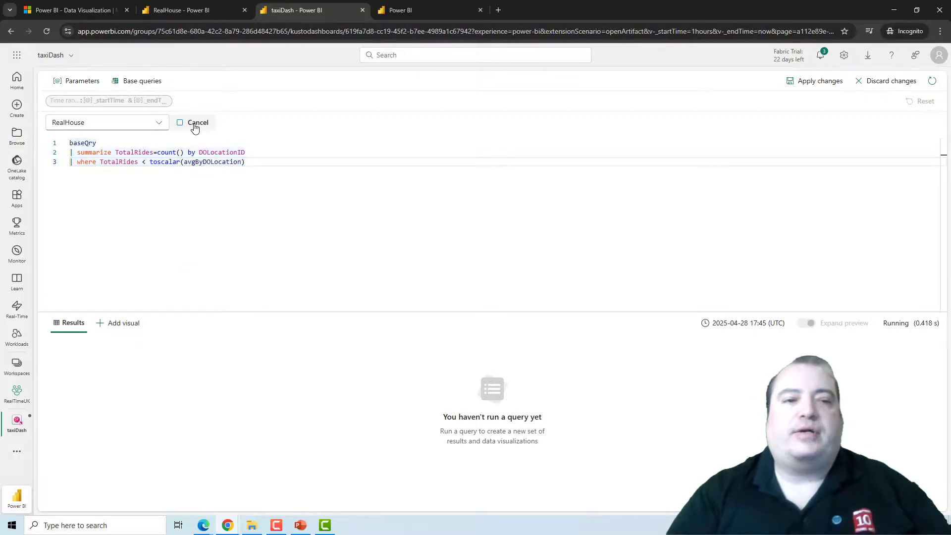